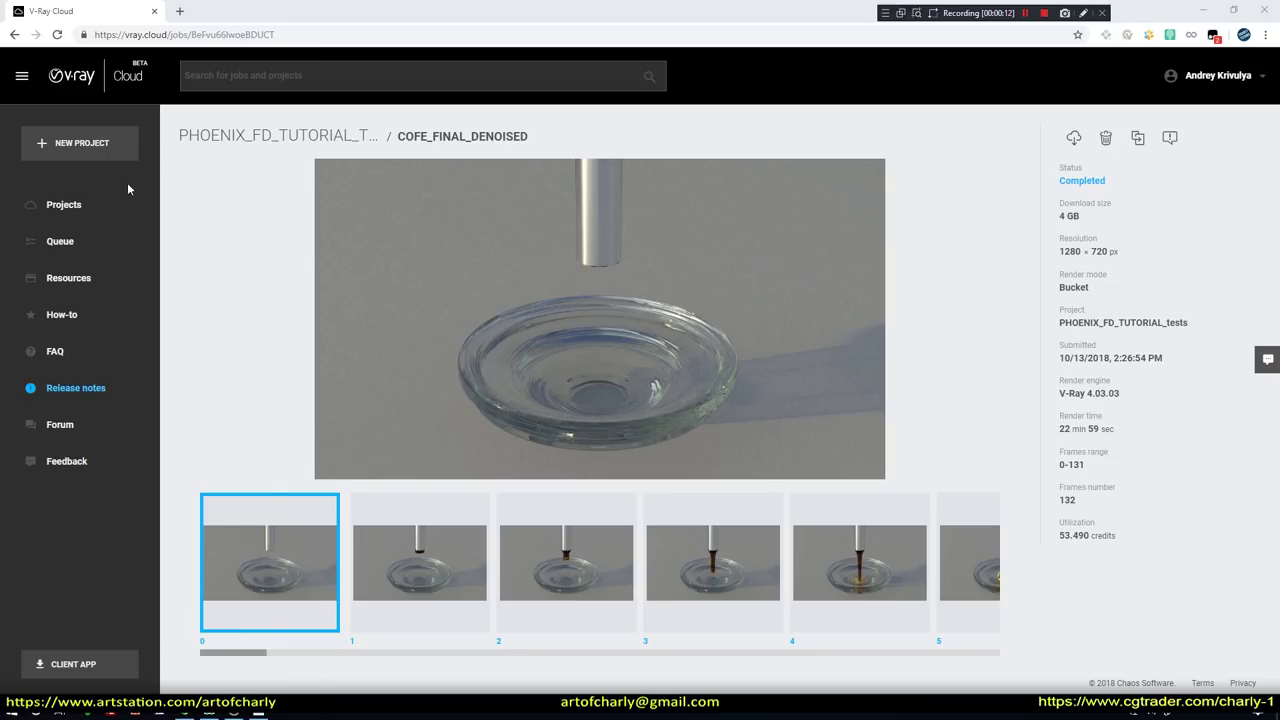
Check the account's 100 jobs allowance on the Resources page, then return to the coffee job.
left_click(66, 278)
left_click_drag(512, 566, 473, 578)
left_click(543, 563)
key("alt+Left")
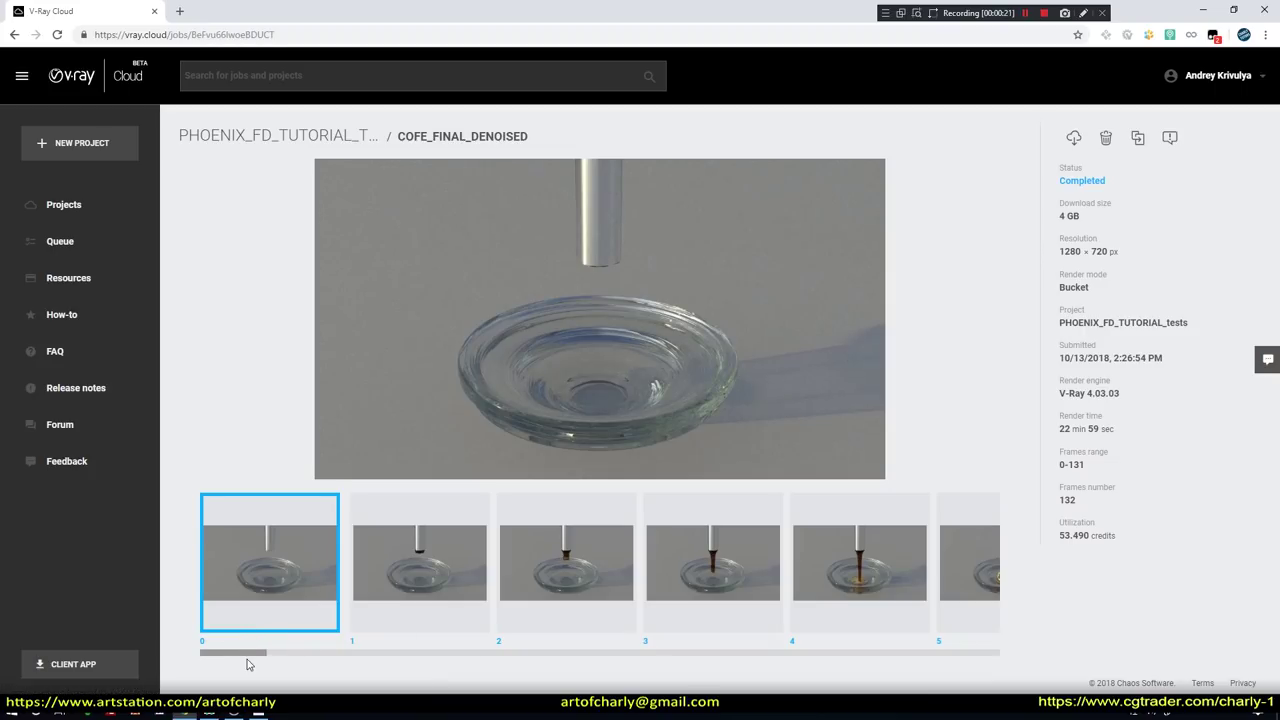
Highlight the credits the COFE_FINAL_DENOISED job used and its 4 GB download size.
double_click(1112, 534)
left_click_drag(254, 660, 200, 663)
left_click_drag(1108, 218, 1050, 202)
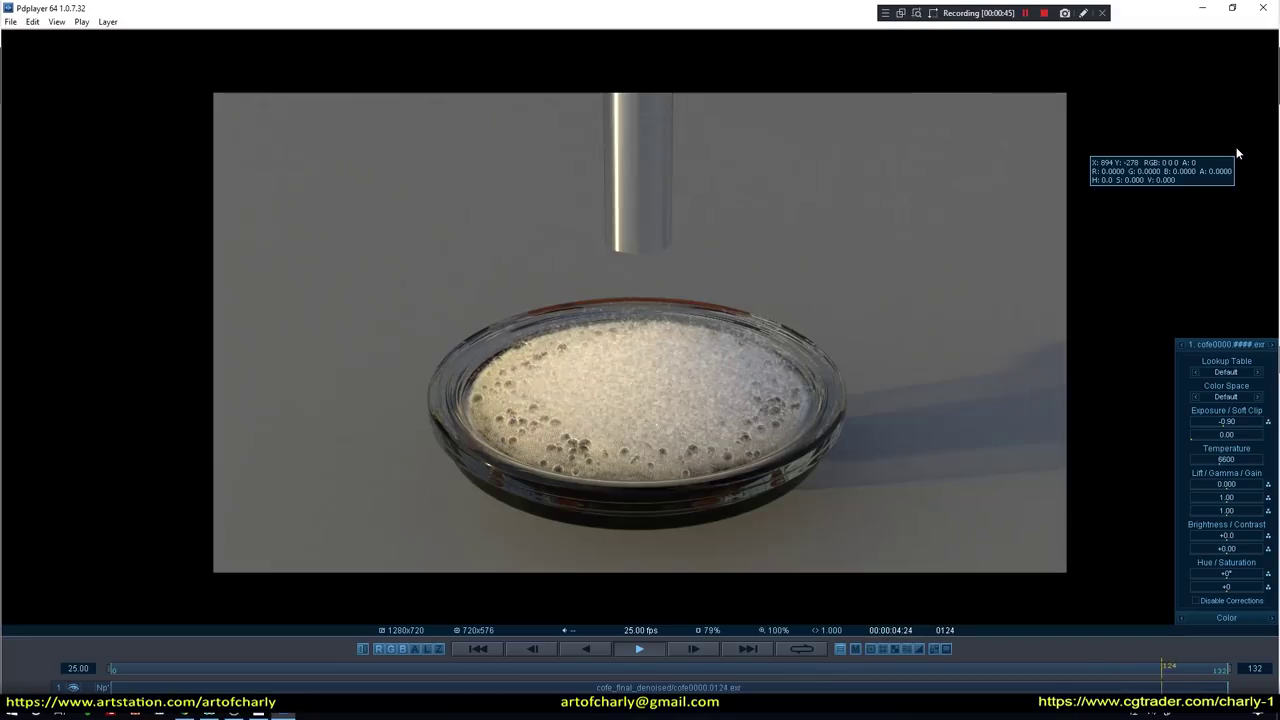
Play the coffee pour from frame 15 and scrub forward to frame 55 to inspect the saucer foam.
left_click(238, 685)
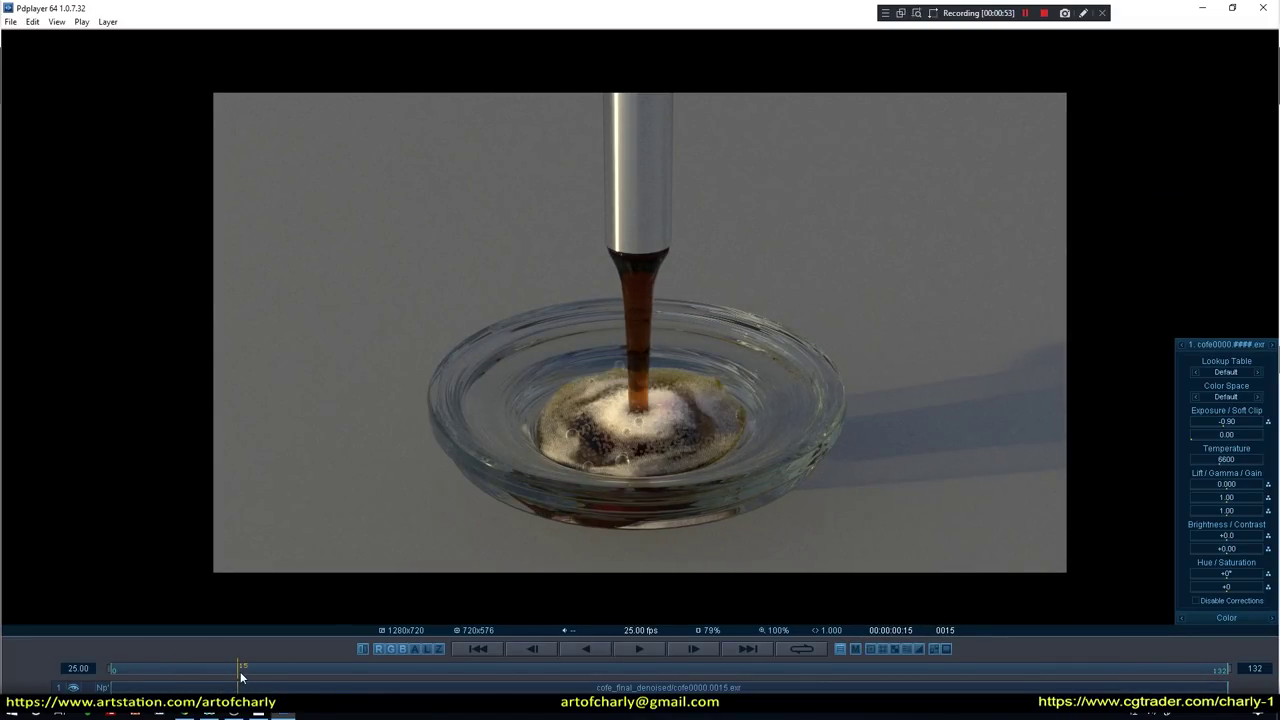
left_click_drag(240, 671, 383, 668)
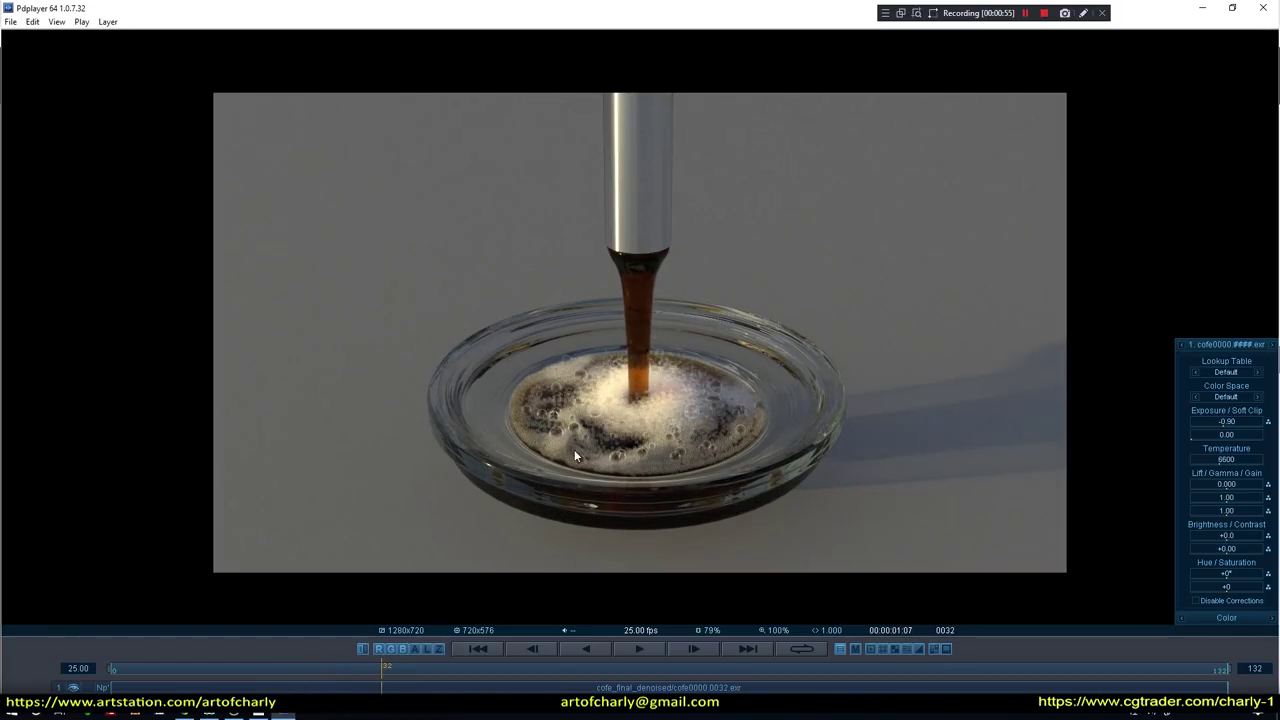
left_click(639, 648)
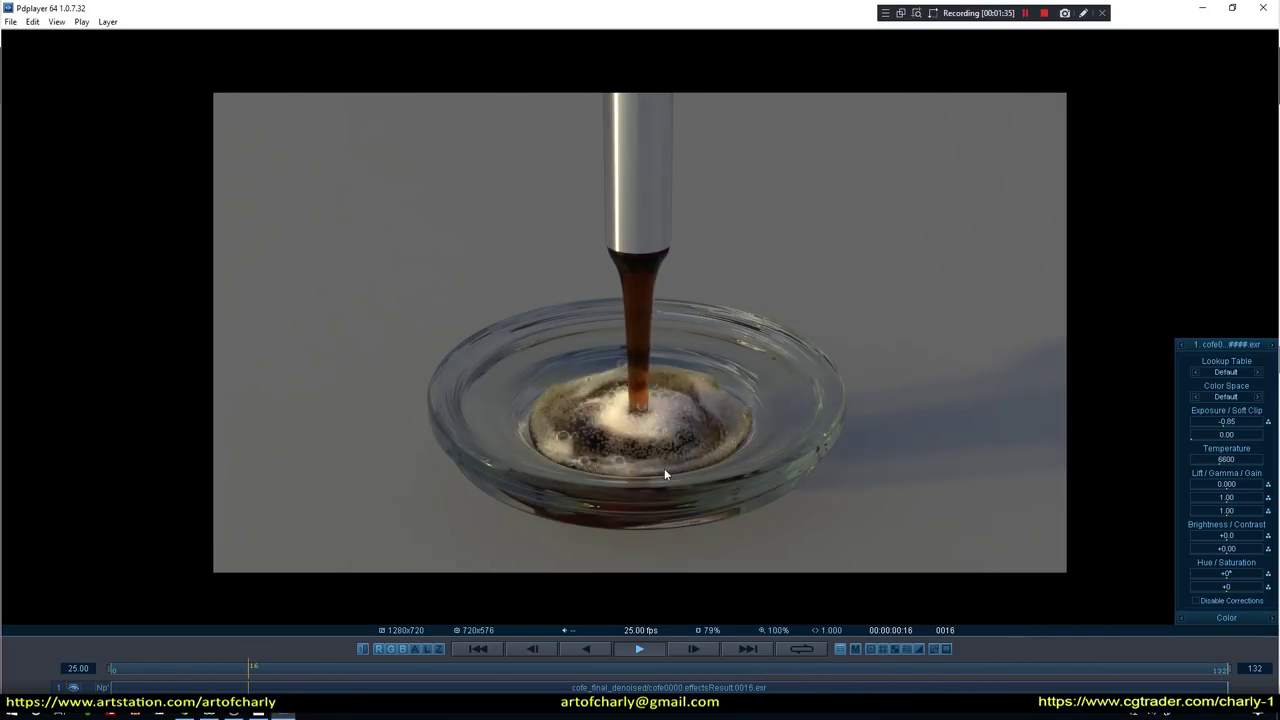
left_click(645, 649)
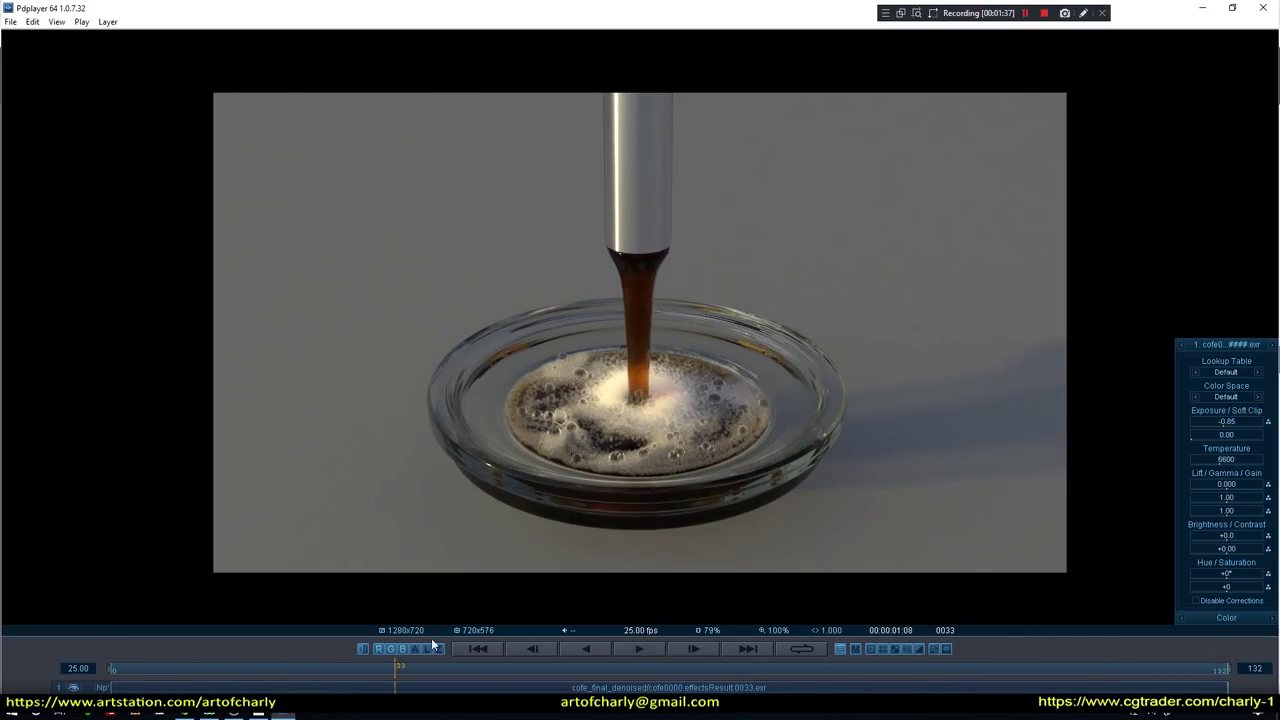
left_click_drag(398, 682, 883, 685)
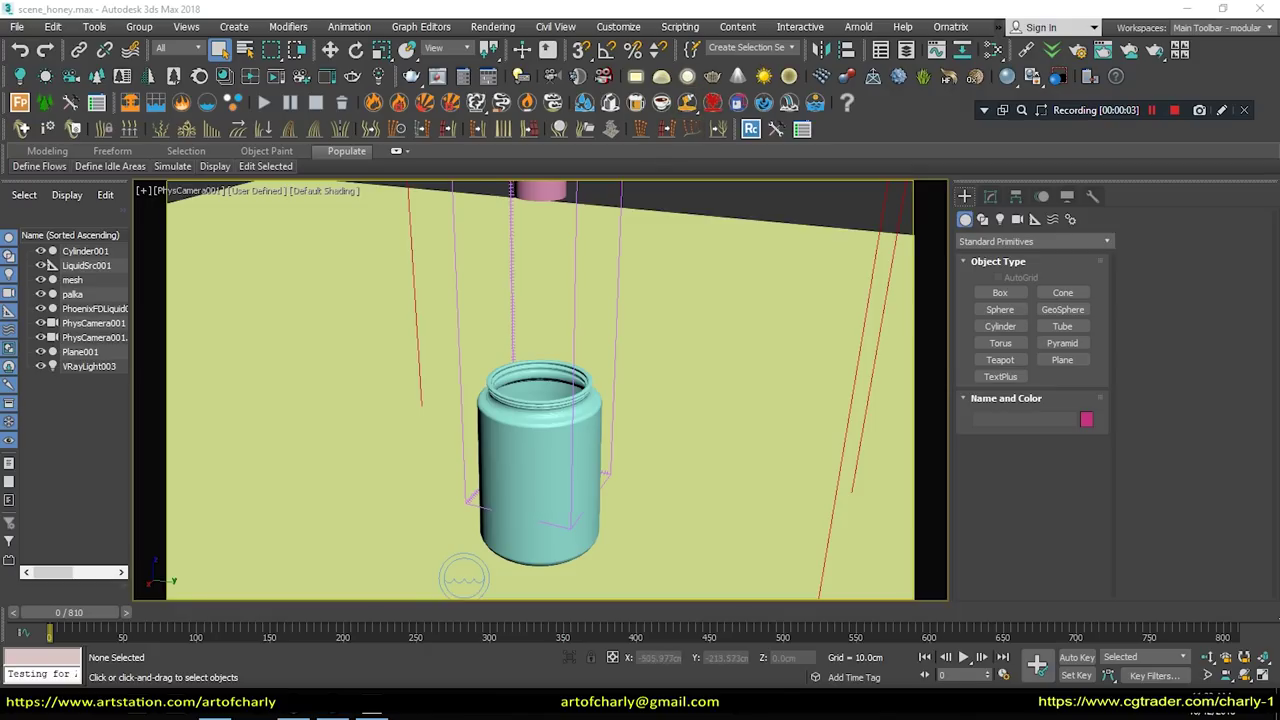
Create liquid source LiquidSrc001 on Cylinder001 and review its Polygon ID settings.
left_click(540, 192)
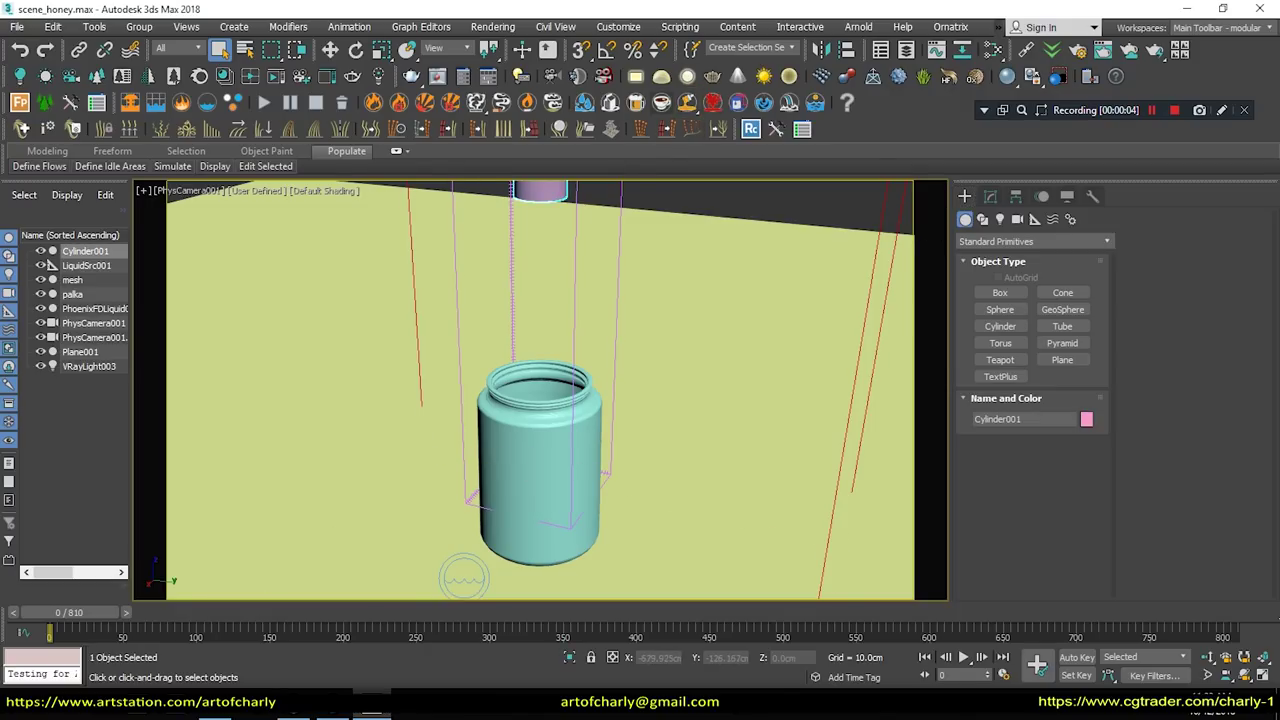
left_click(661, 104)
scroll(1030, 495, "down", 1)
scroll(1030, 495, "down", 1)
scroll(1030, 495, "down", 1)
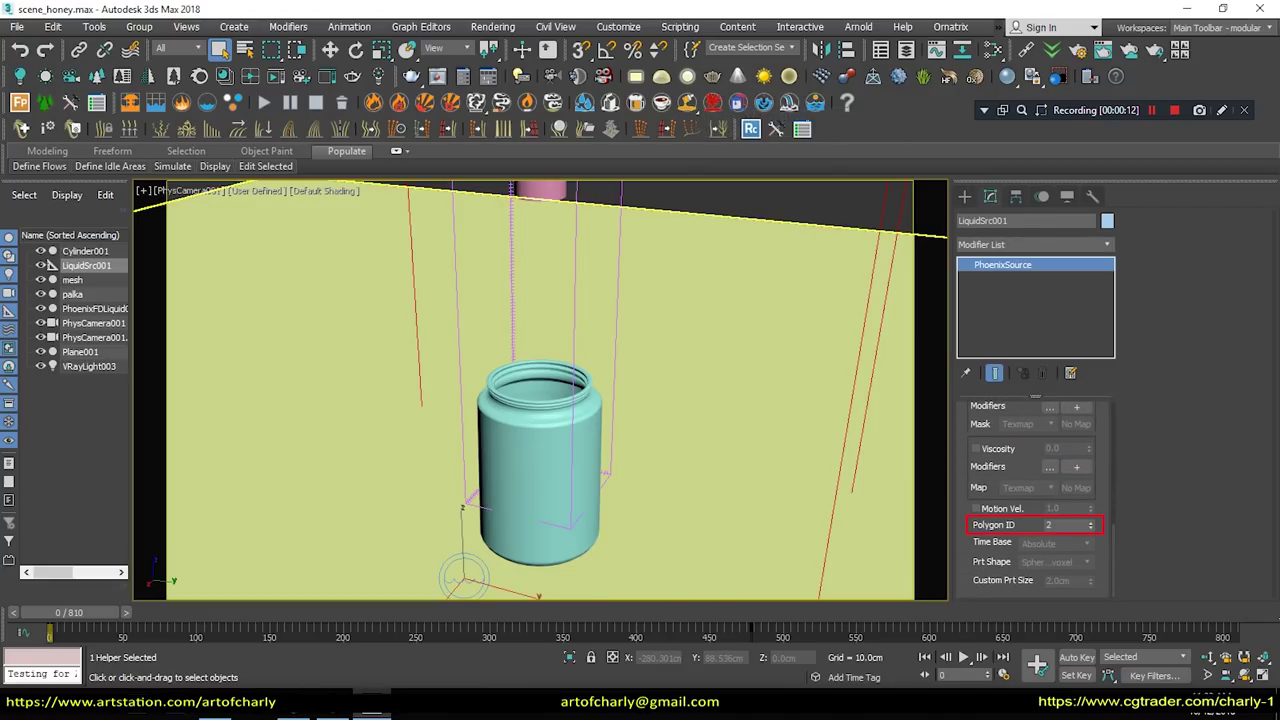
Check the source's Outgoing Velocity of 11.699cm later in the animation.
scroll(1030, 480, "up", 1)
scroll(1030, 480, "up", 1)
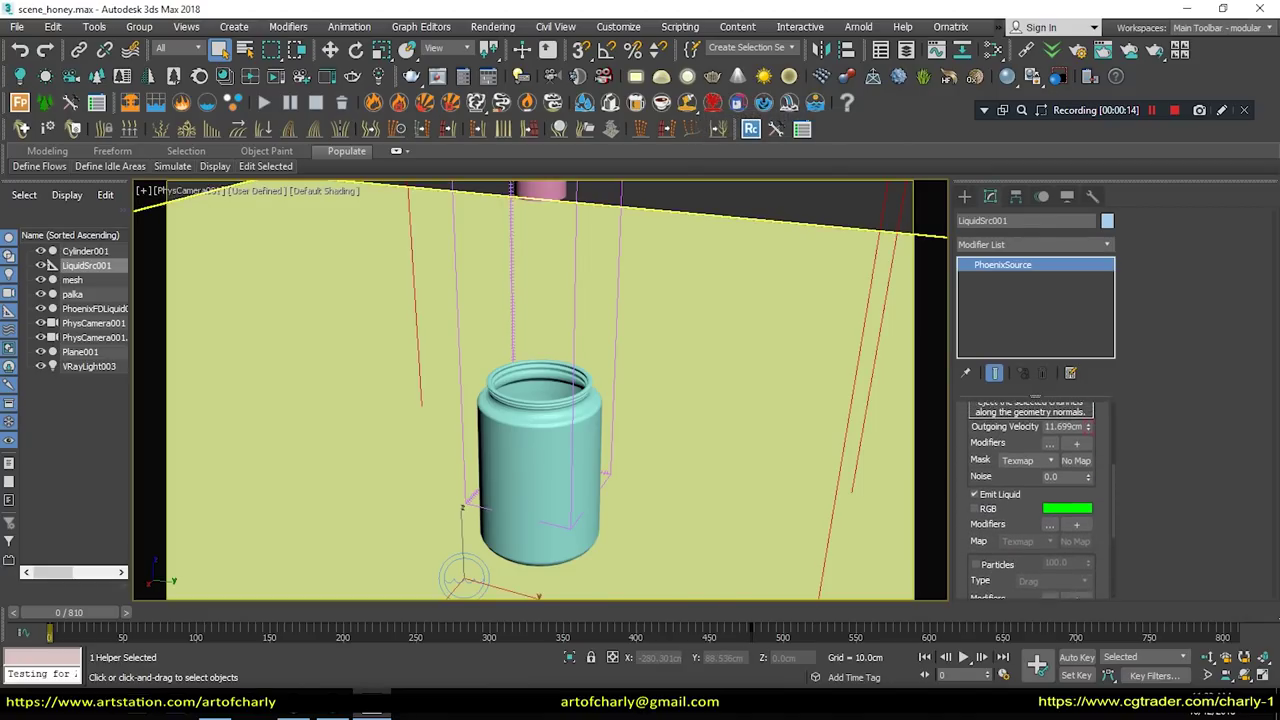
scroll(1030, 480, "up", 1)
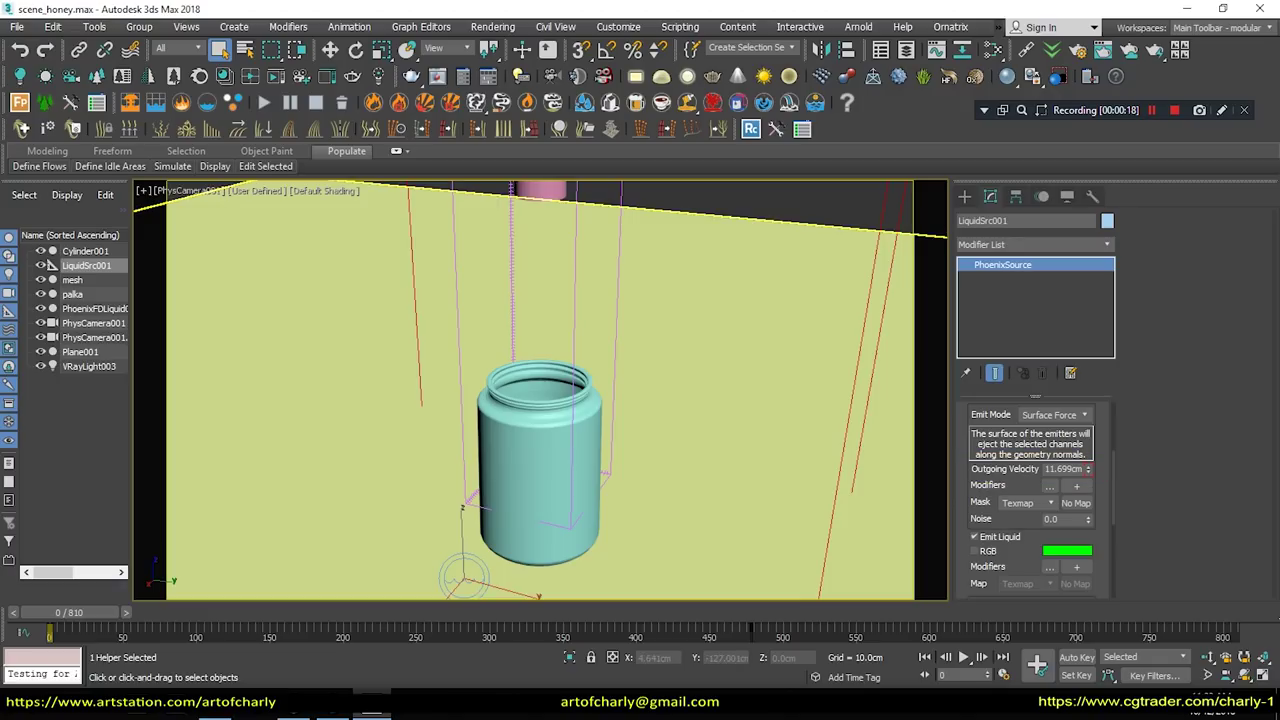
mouse_move(70, 612)
left_mouse_down()
mouse_move(954, 612)
mouse_move(70, 612)
left_mouse_up()
left_click(219, 49)
Give PhoenixFDLiquid001 a 0.5cm cell size and enable Adaptive Grid.
left_click(94, 308)
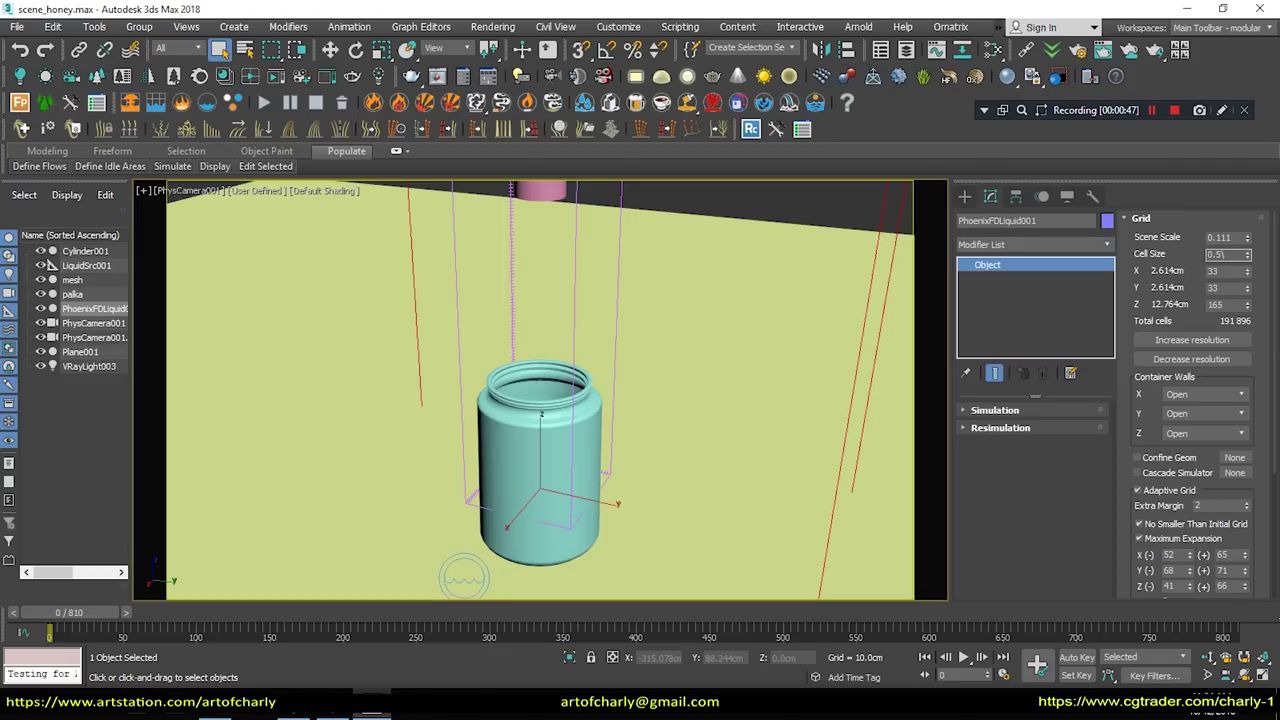
key("Return")
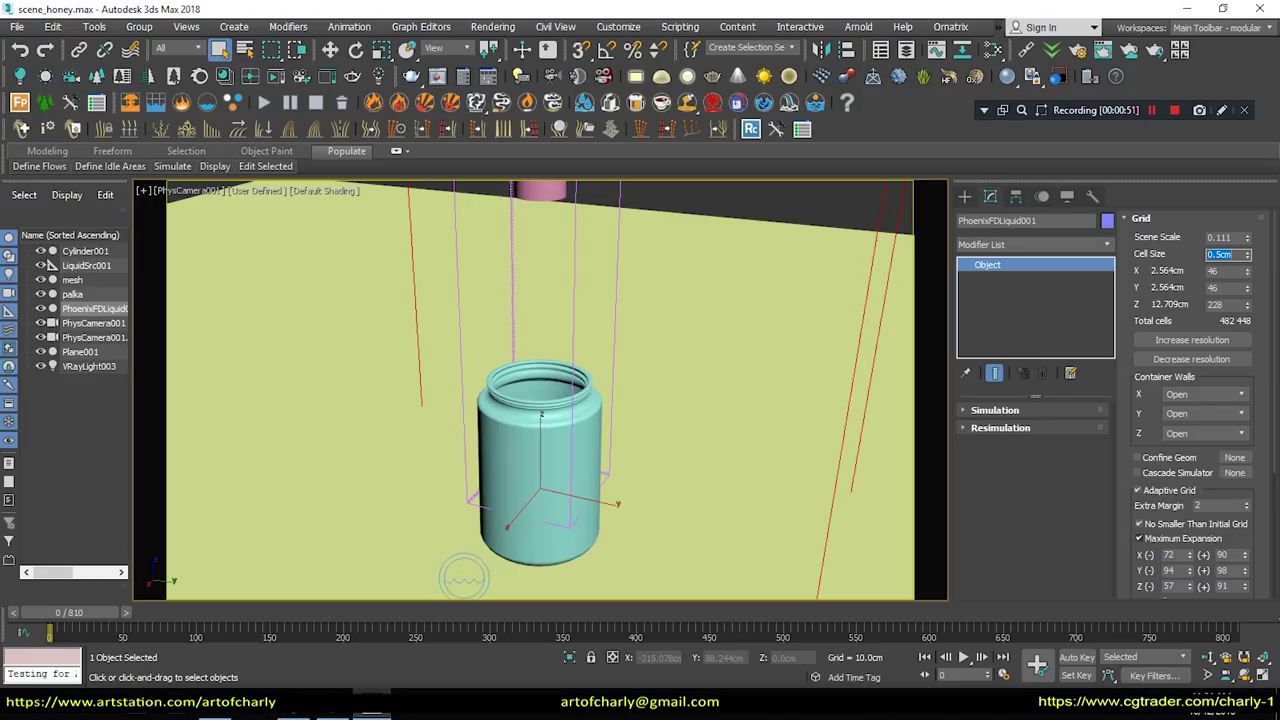
scroll(1195, 400, "down", 1)
scroll(1195, 400, "down", 2)
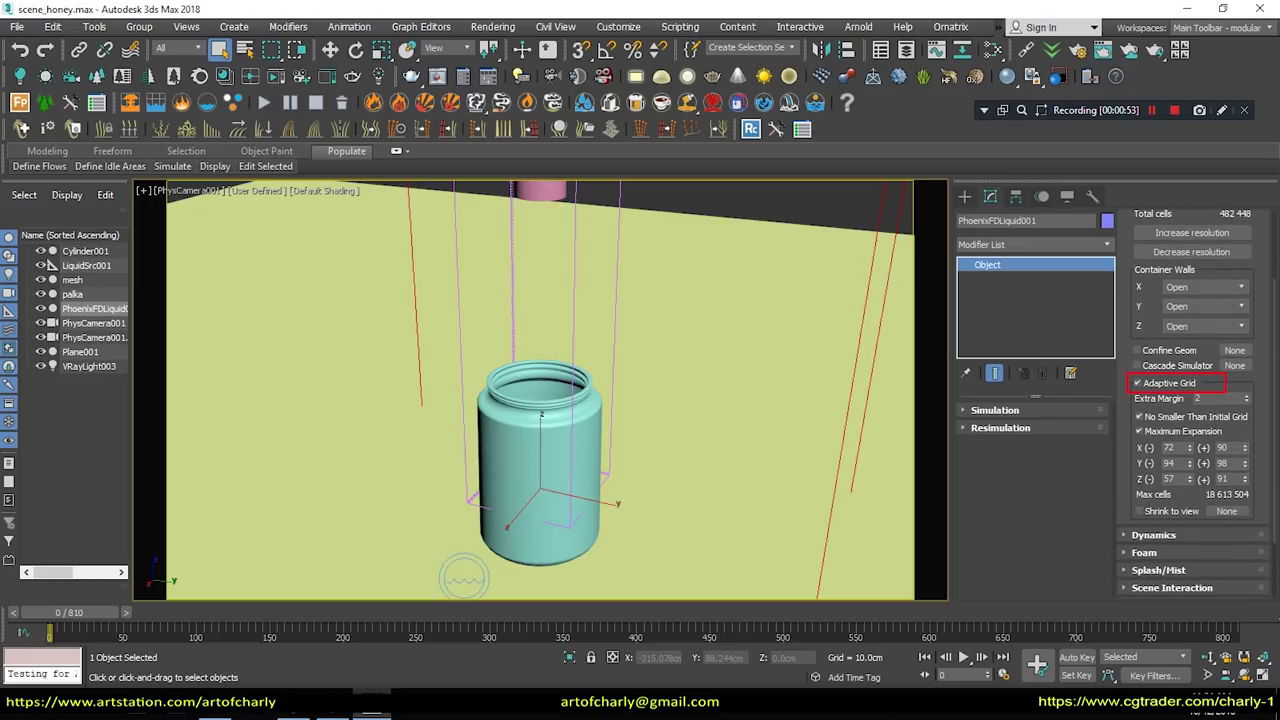
Orbit a perspective view to see the container from above, then return to the camera view.
key("p")
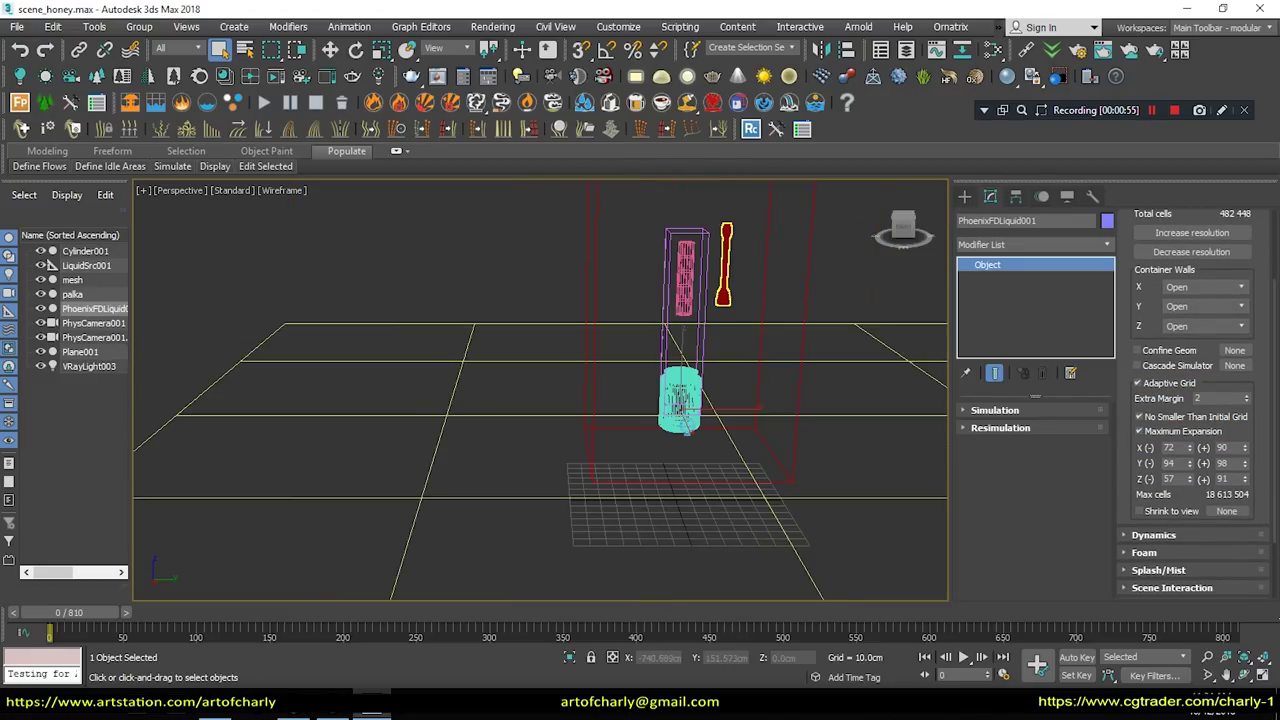
middle_click_drag(634, 480, 600, 480, "alt")
middle_click_drag(678, 430, 661, 422, "alt")
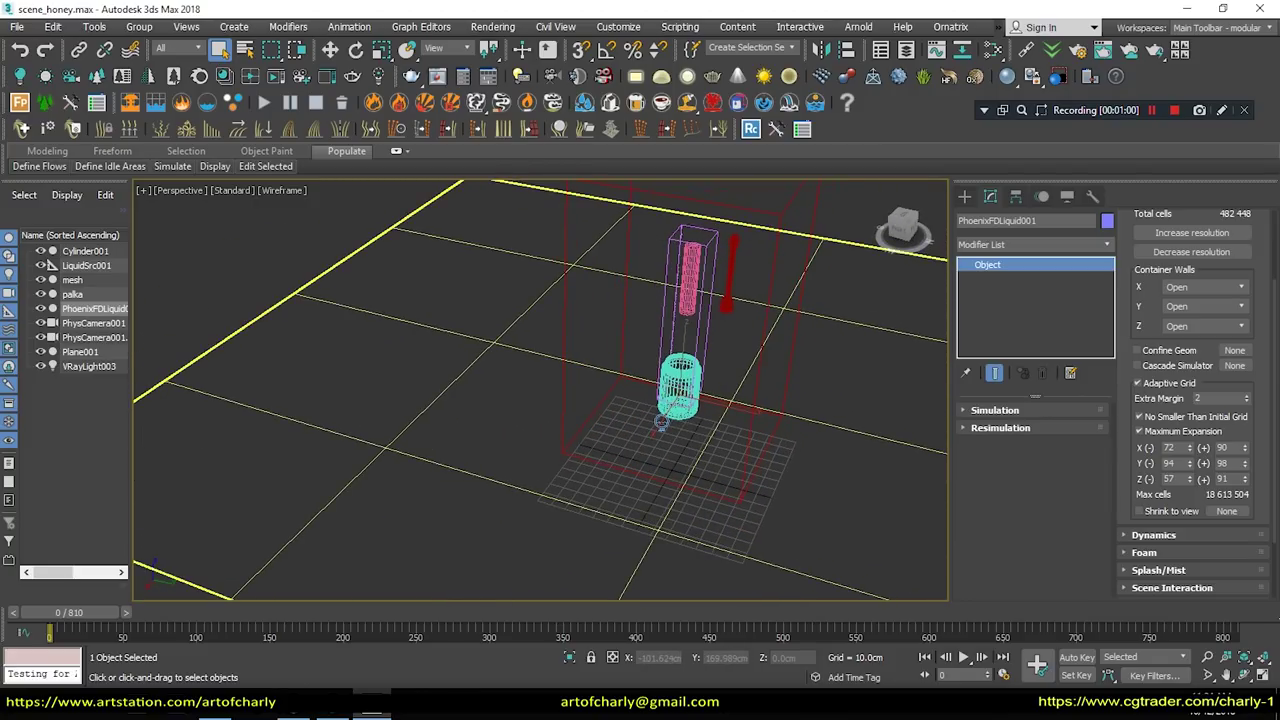
key("c")
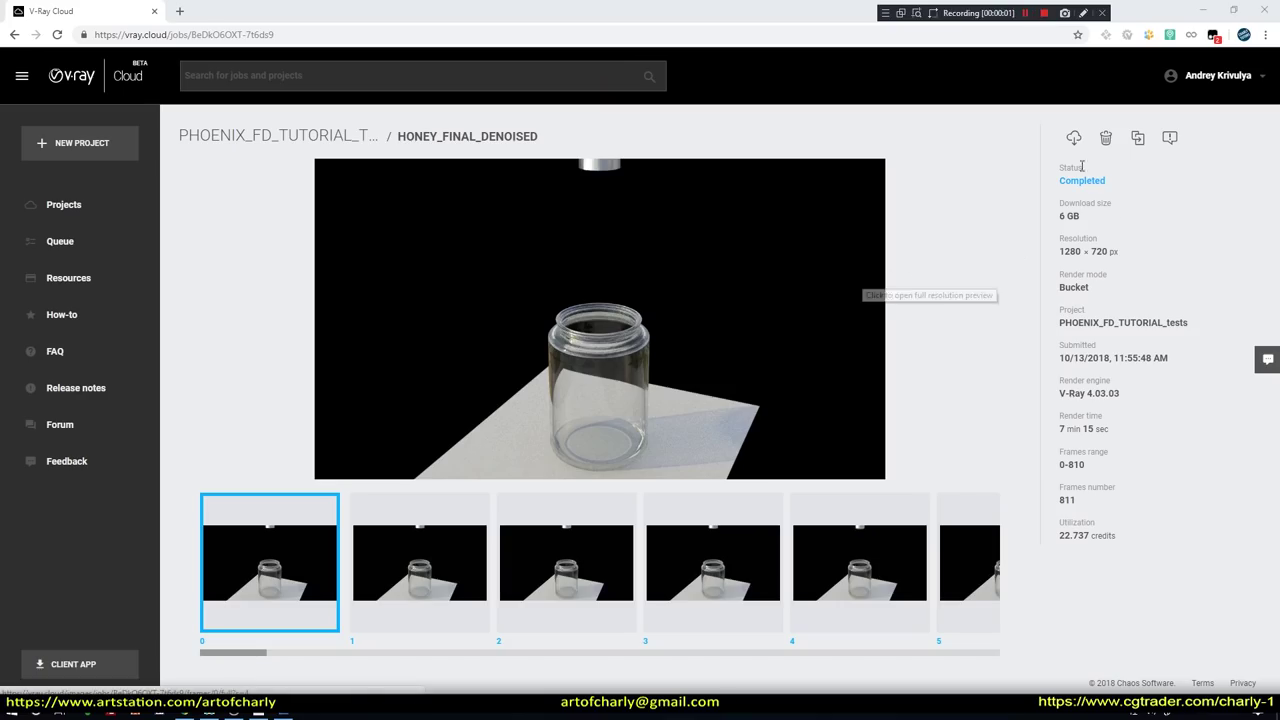
Highlight the HONEY_FINAL_DENOISED job's 7 min 15 sec render time and download size.
left_click(1110, 429)
left_click_drag(1110, 429, 1058, 430)
left_click(1192, 480)
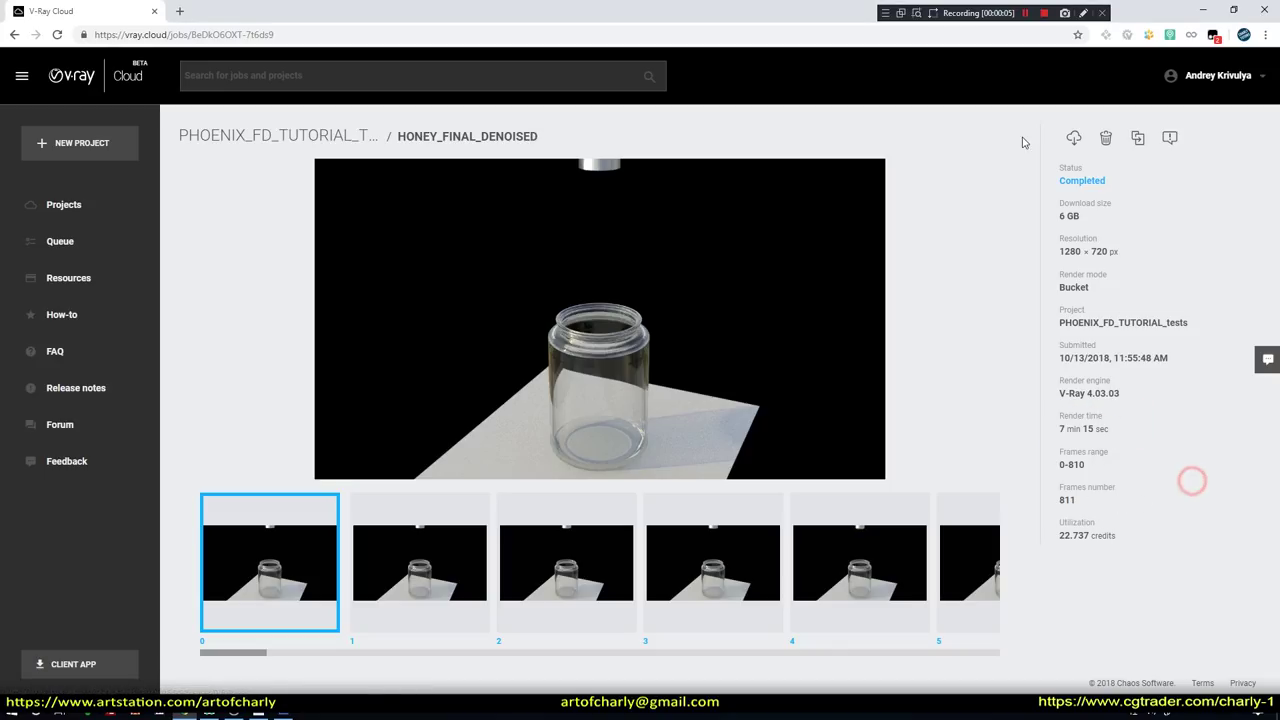
left_click_drag(1083, 218, 1060, 203)
left_click(1137, 406)
Highlight the 22.737 credits used and start playing the honey sequence in Pdplayer.
left_click_drag(1122, 535, 1052, 553)
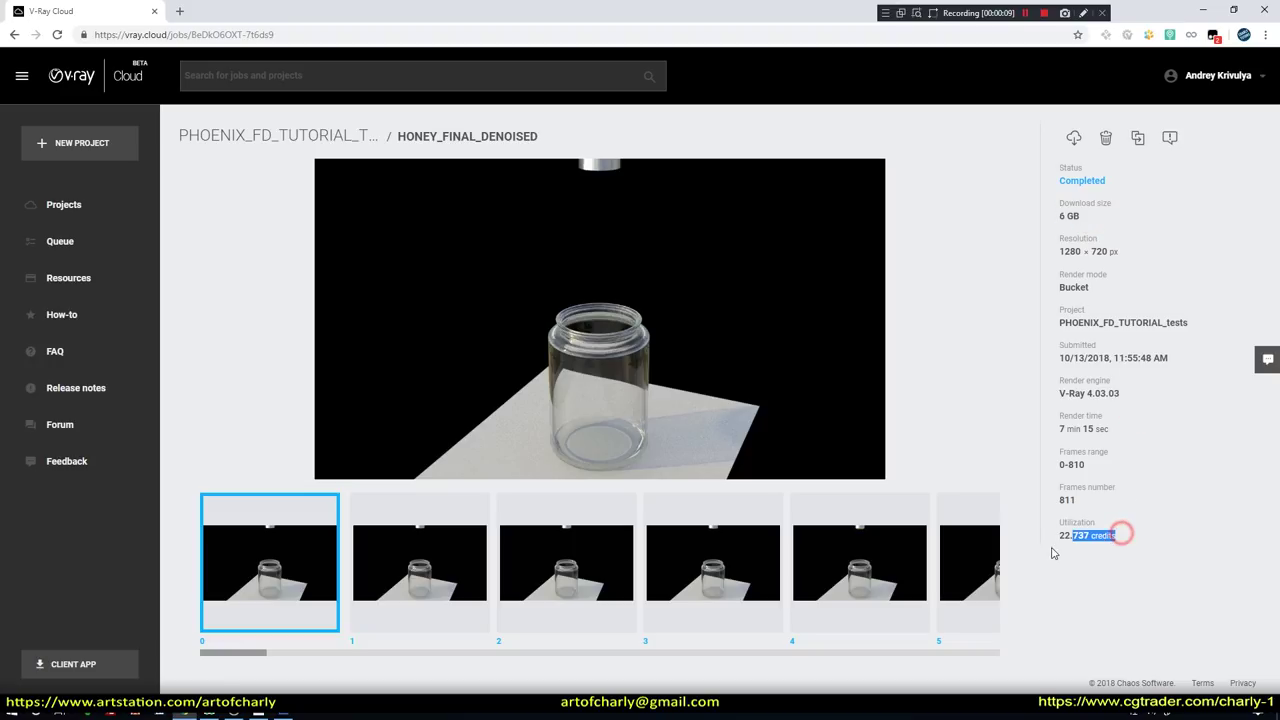
left_click(1175, 535)
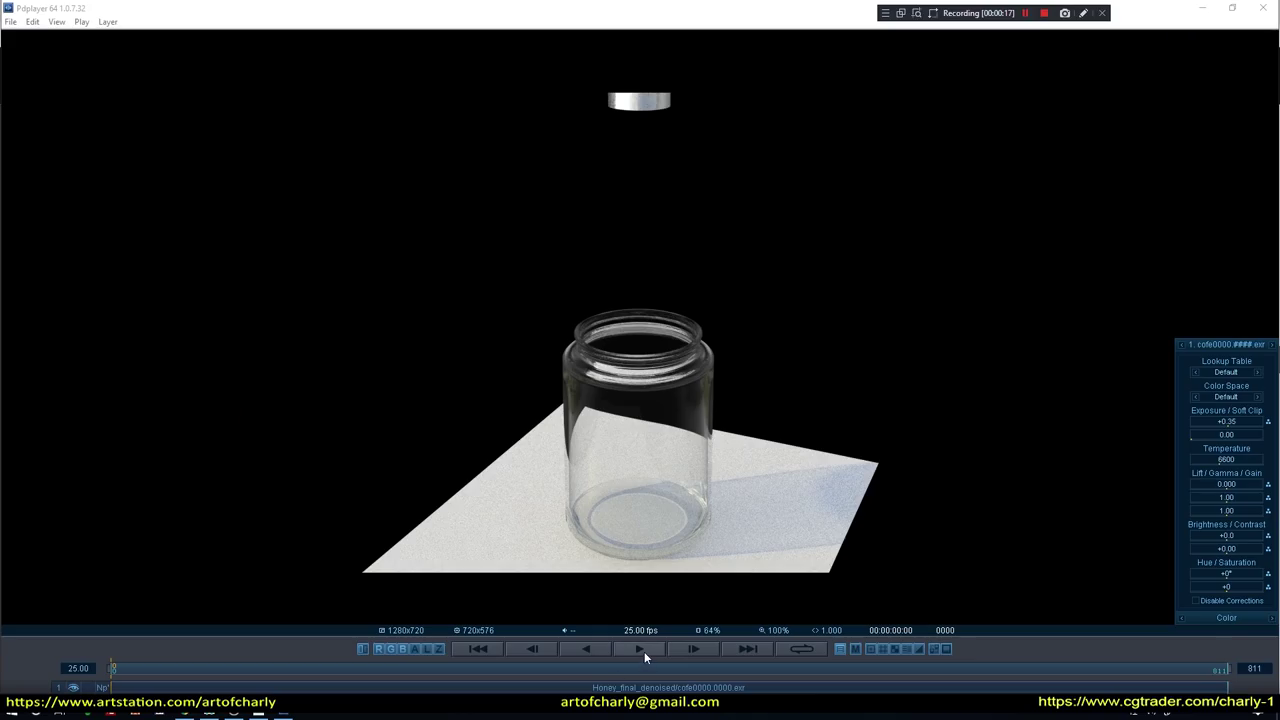
left_click(644, 651)
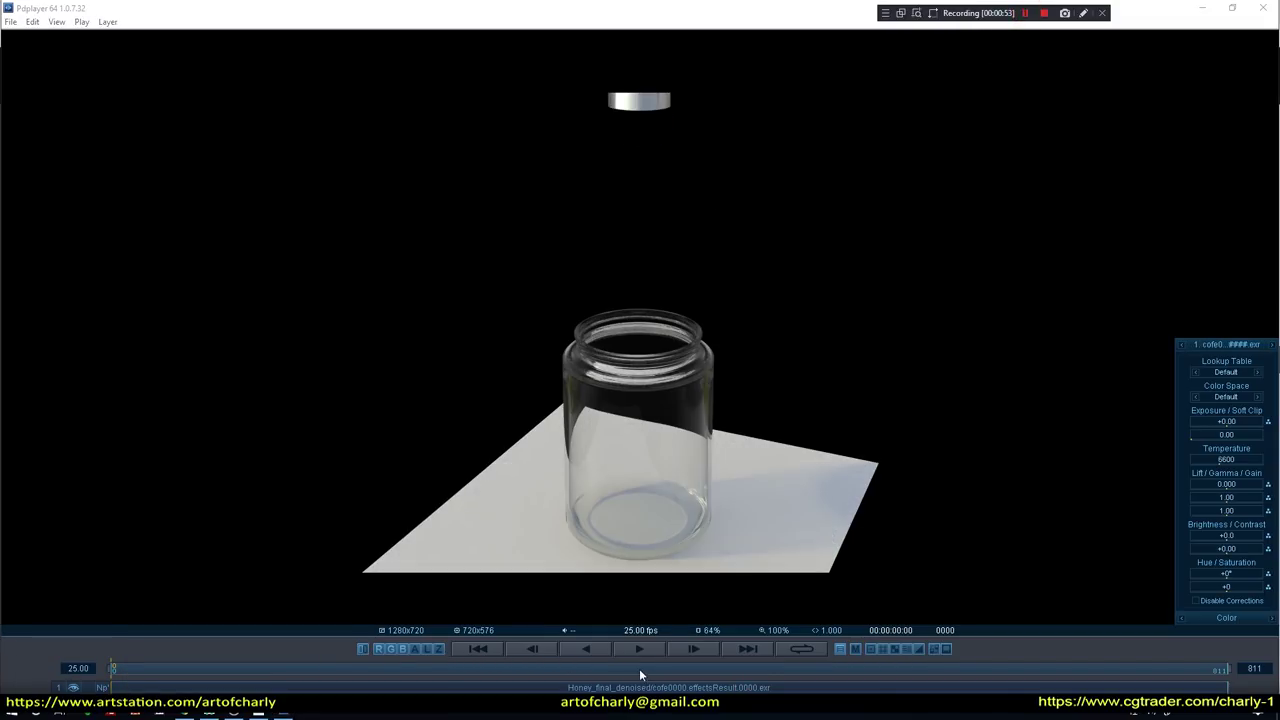
Play the honey sequence from the start to watch honey drip into the jar.
left_click(639, 649)
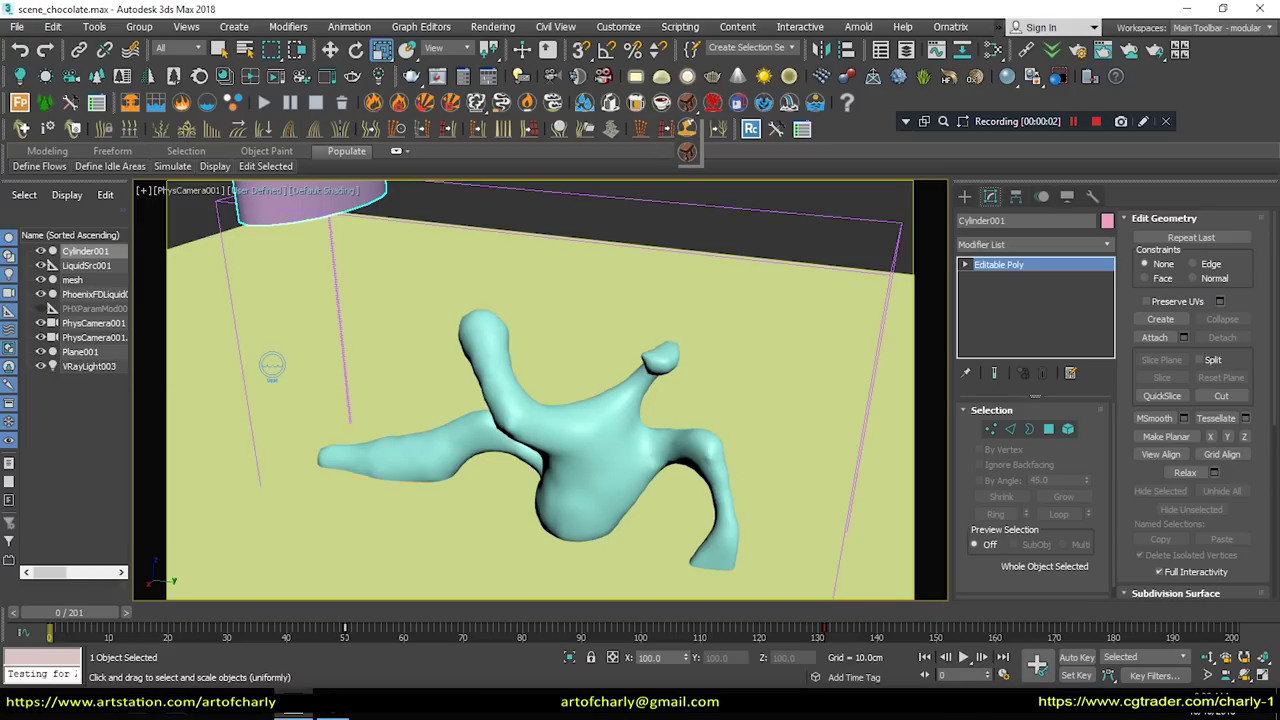
Orbit the chocolate scene and advance to frame 142 to watch the cylinder move.
key("p")
mouse_move(540, 390)
middle_mouse_down("alt")
mouse_move(600, 400)
mouse_move(495, 320)
middle_mouse_up("alt")
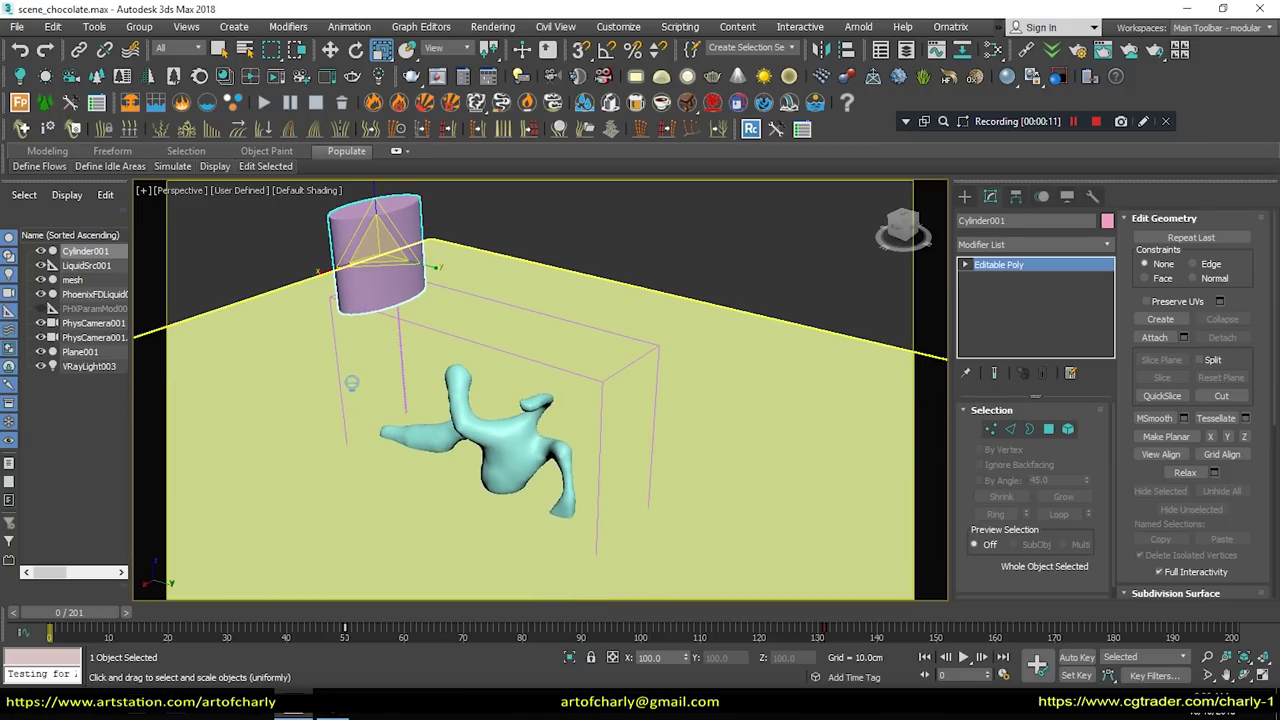
mouse_move(192, 612)
left_mouse_down()
mouse_move(1006, 612)
mouse_move(70, 612)
left_mouse_up()
key("r")
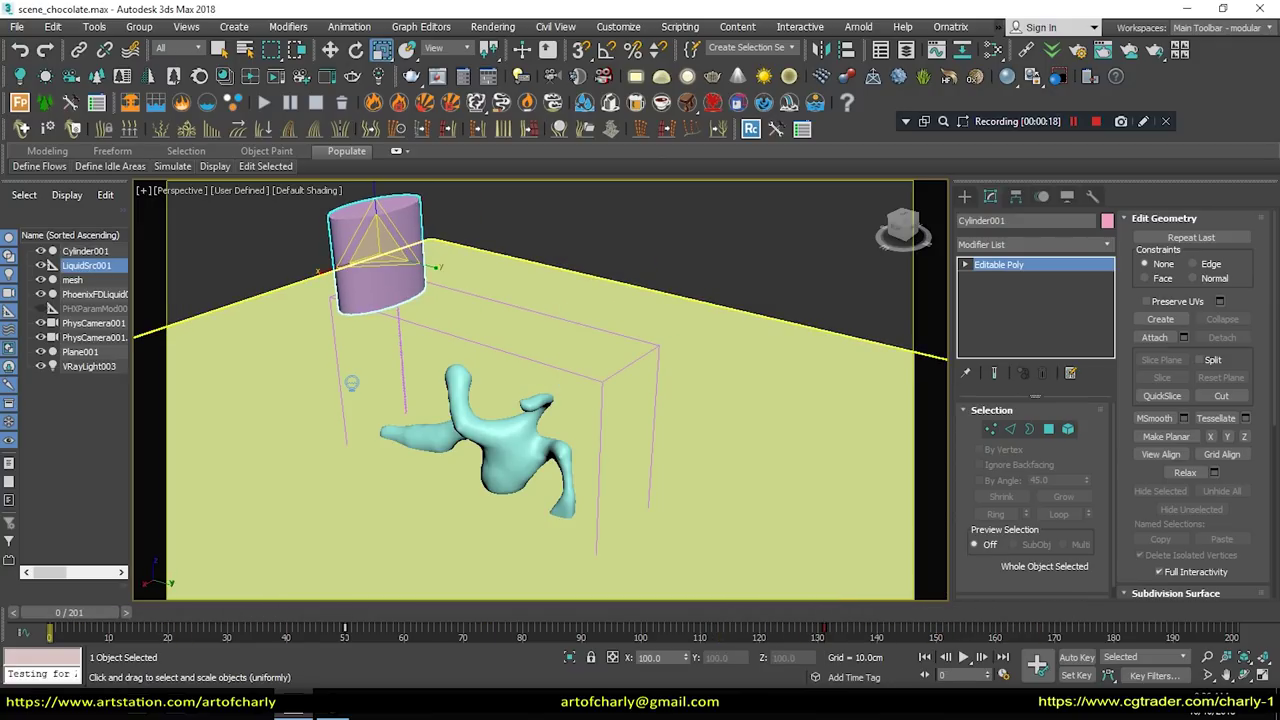
middle_click_drag(540, 400, 540, 220, "alt")
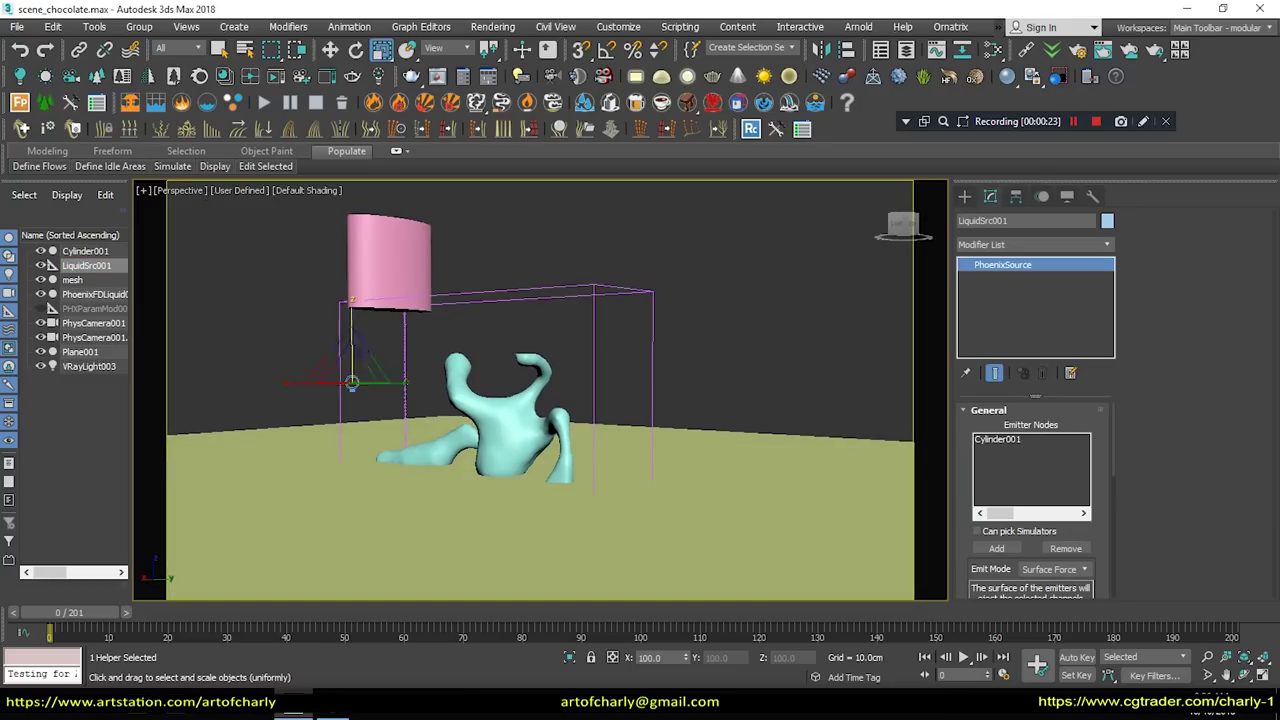
Select the Phoenix liquid simulator and view the chocolate pour through PhysCamera001.
scroll(1030, 480, "down", 2)
scroll(1030, 480, "down", 2)
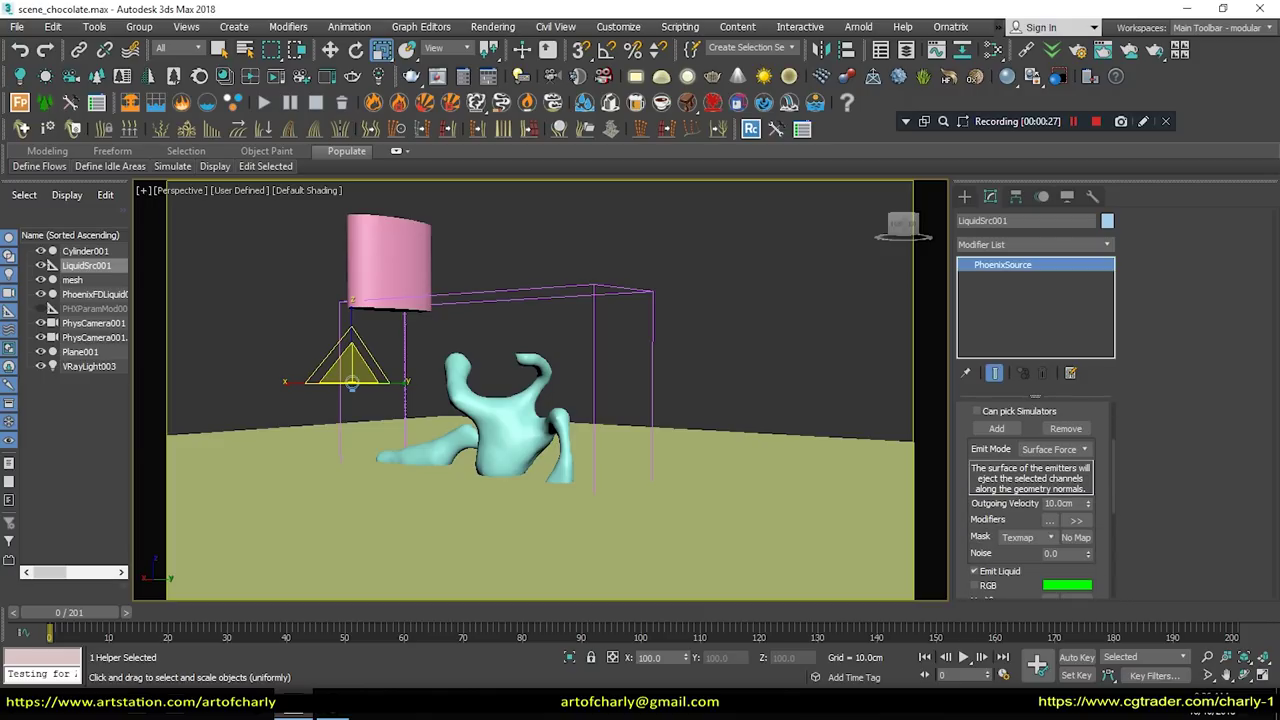
scroll(1030, 480, "down", 3)
scroll(1030, 480, "down", 2)
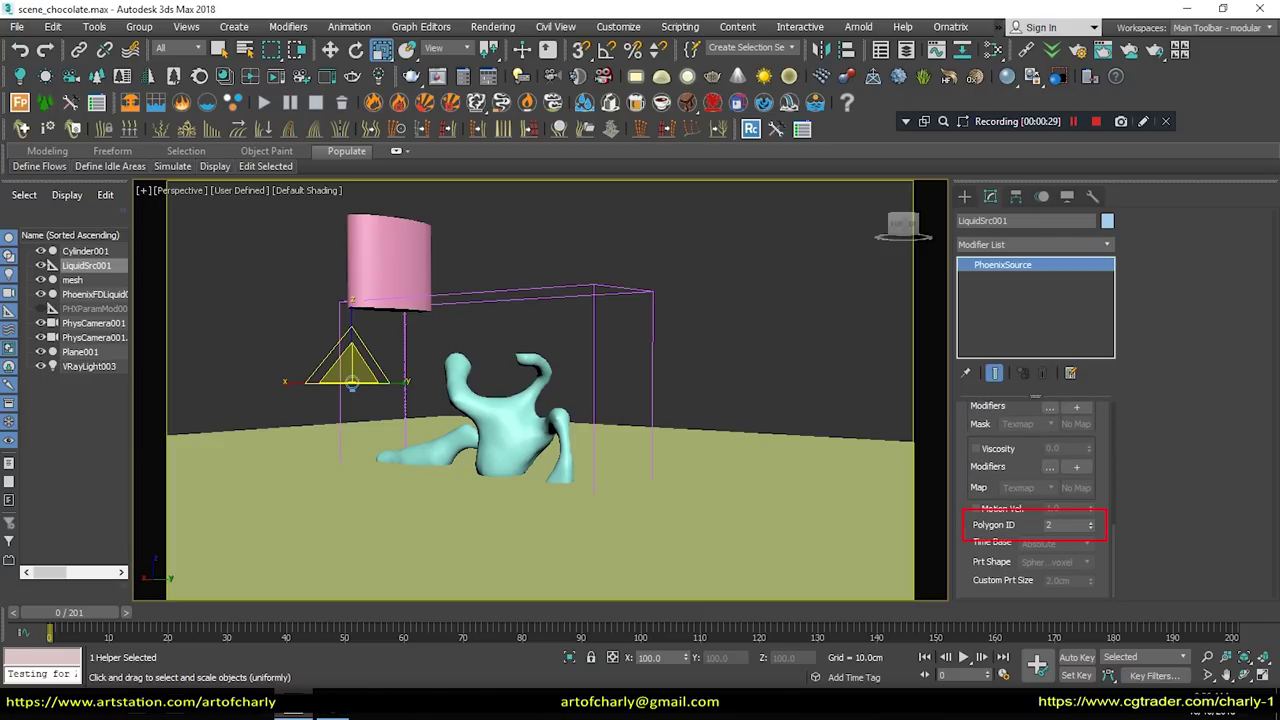
left_click(94, 294)
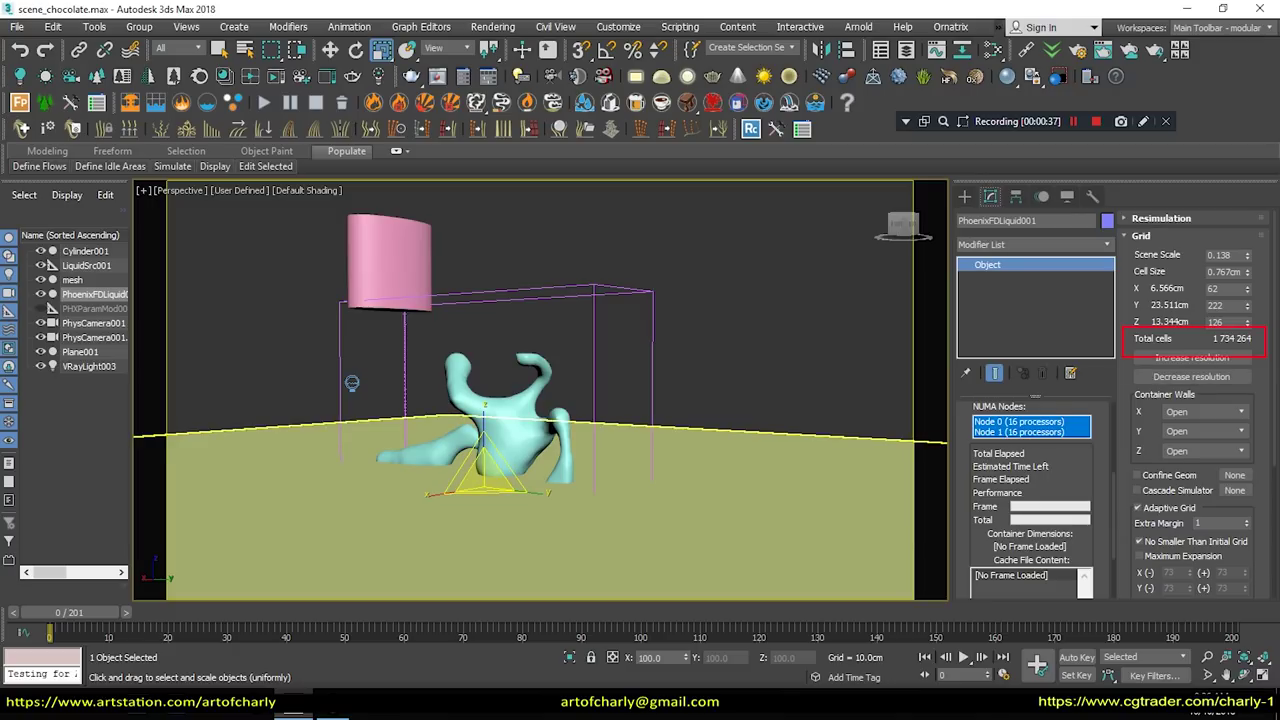
scroll(1030, 490, "down", 2)
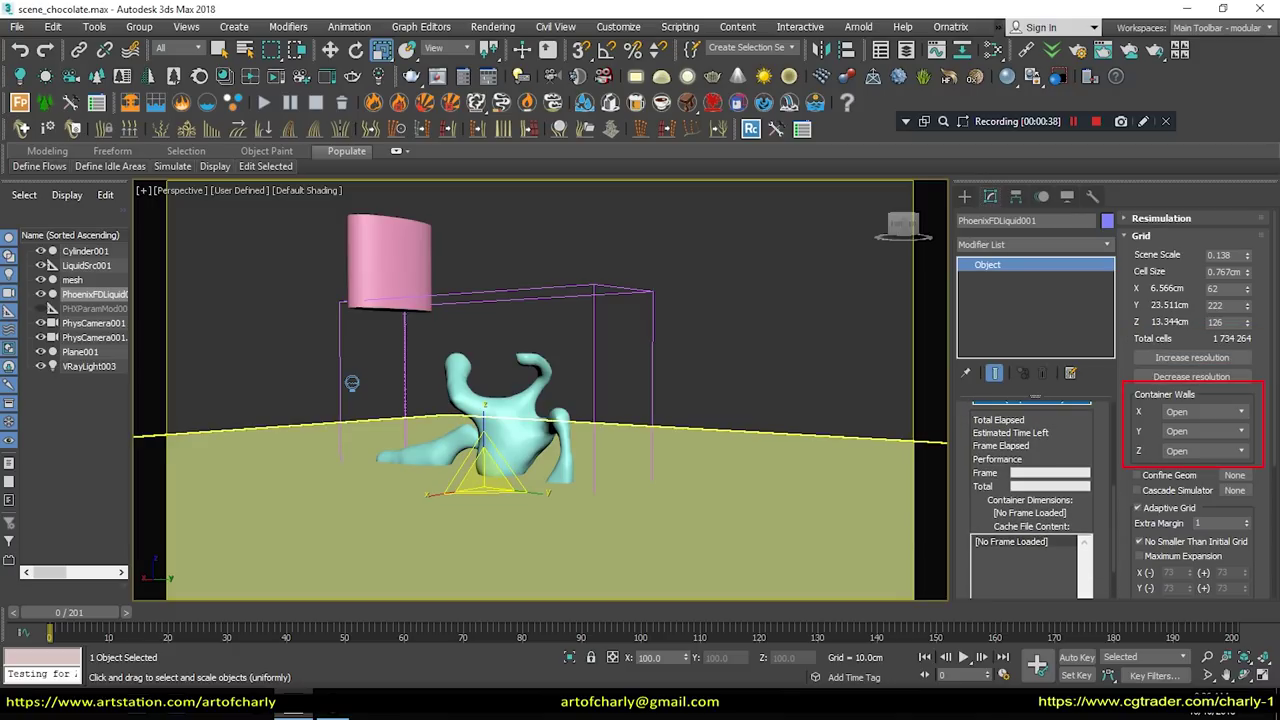
key("c")
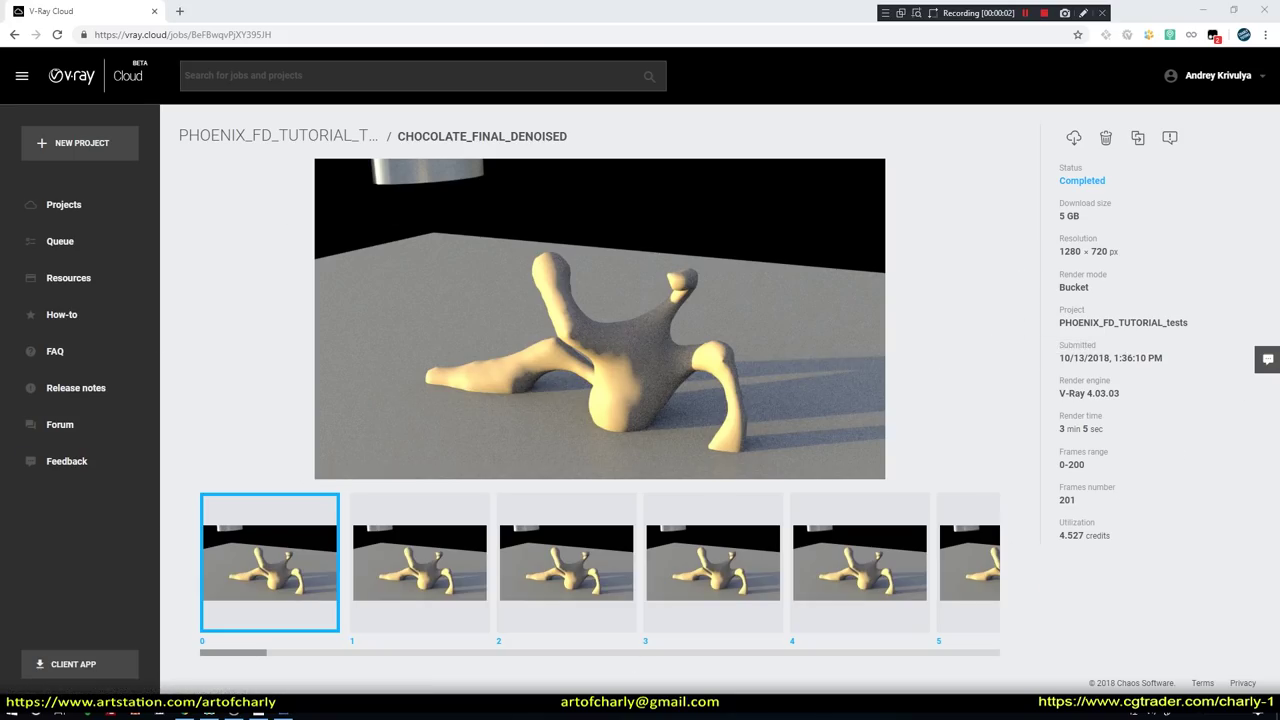
left_click_drag(1123, 434, 1066, 441)
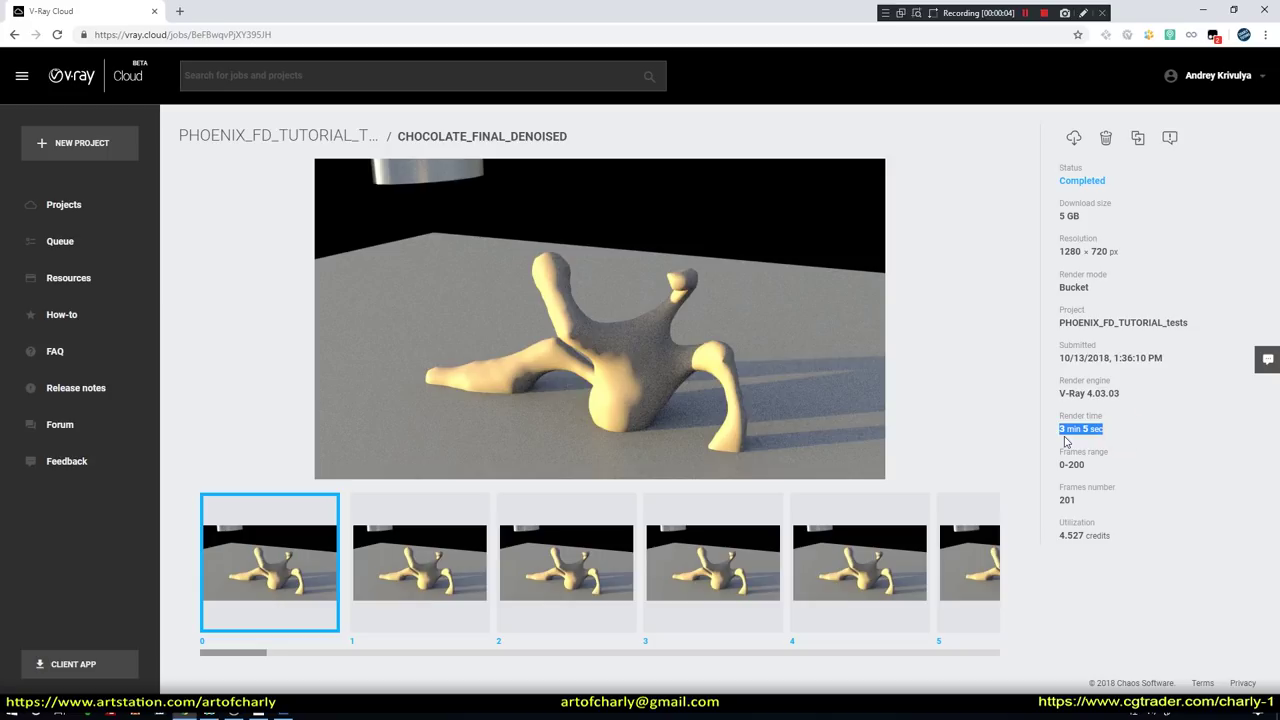
left_click_drag(1076, 217, 1048, 222)
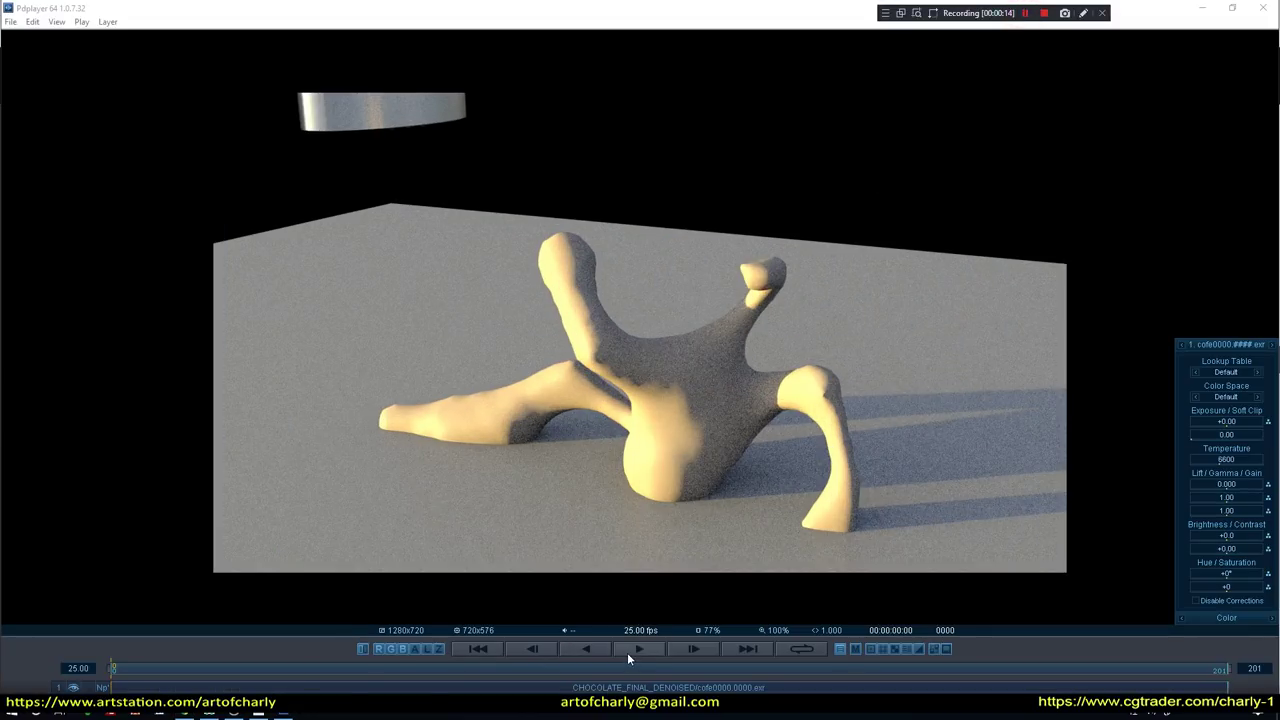
left_click(628, 652)
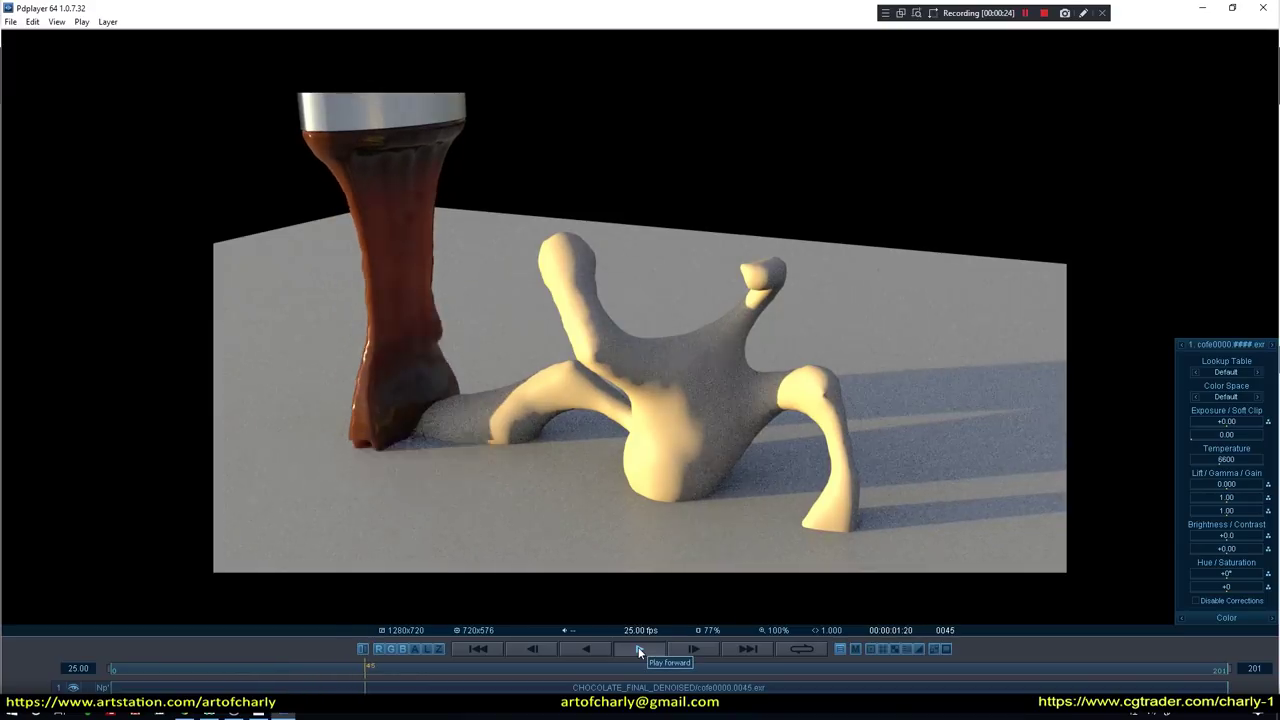
Scrub the chocolate pour between frames 85 and 120, then play it forward again.
mouse_move(649, 668)
left_mouse_down()
mouse_move(590, 677)
mouse_move(615, 680)
left_mouse_up()
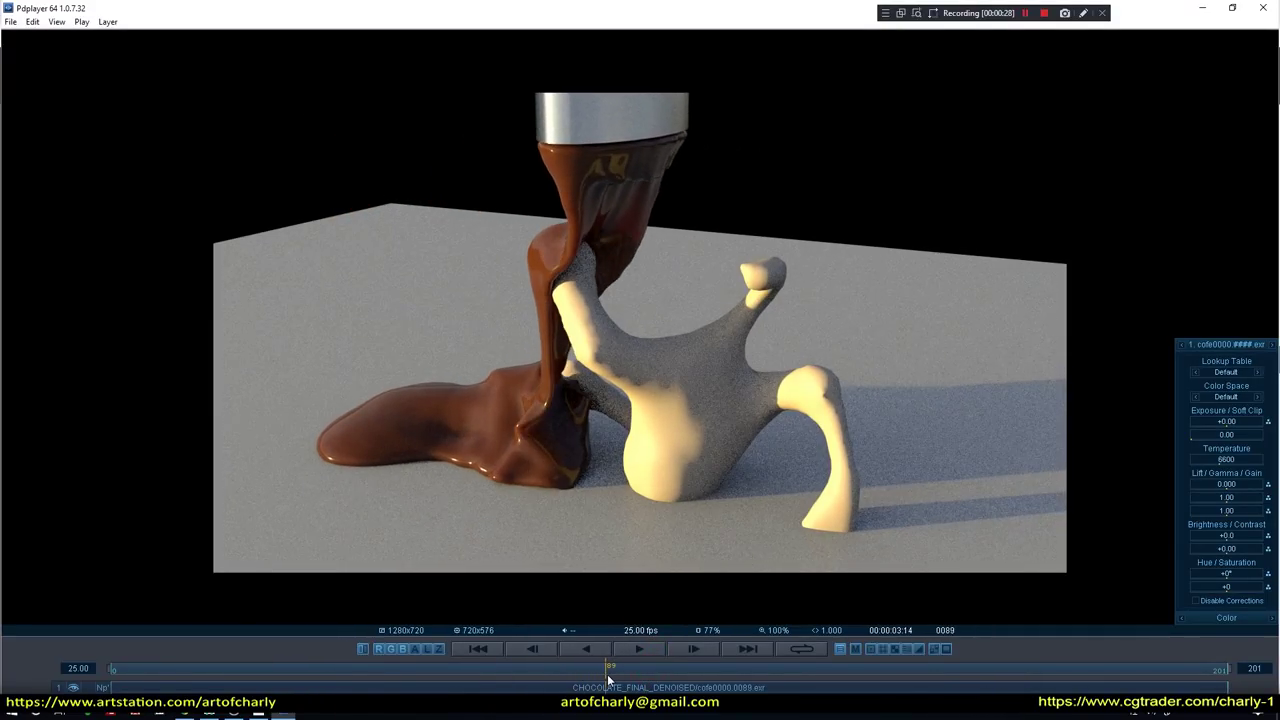
mouse_move(624, 673)
left_mouse_down()
mouse_move(1096, 661)
mouse_move(556, 648)
mouse_move(88, 680)
left_mouse_up()
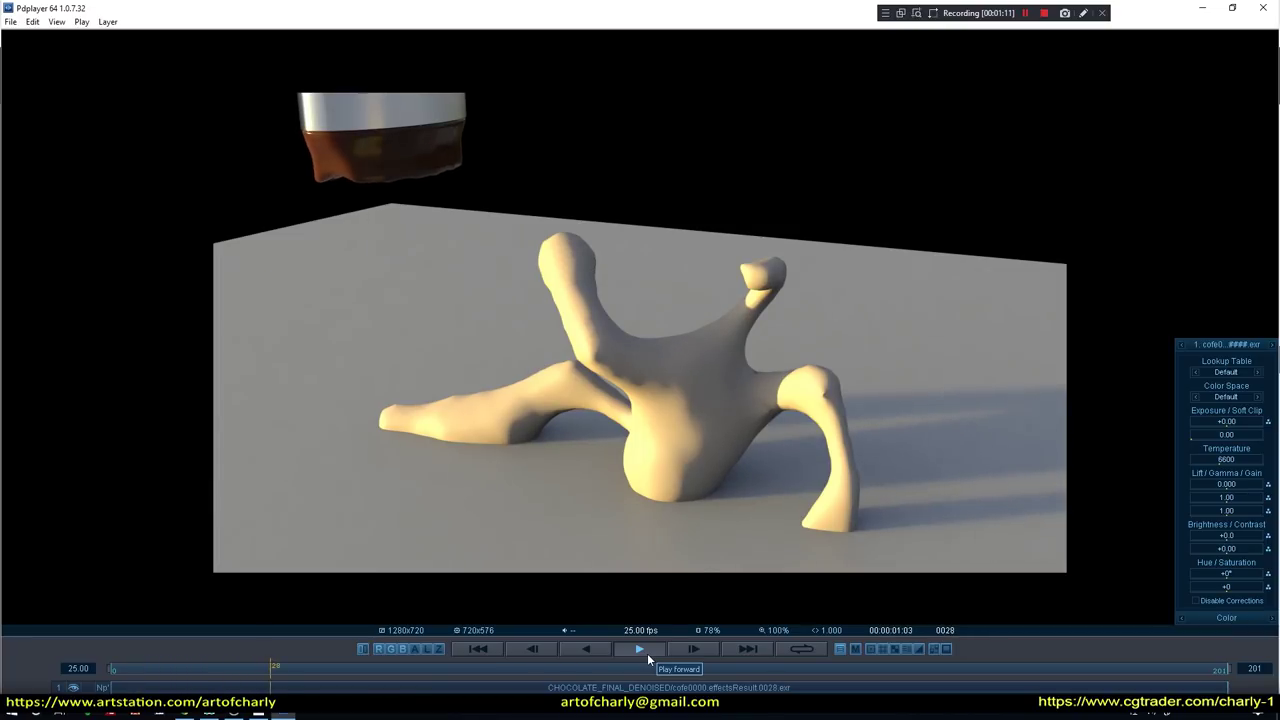
left_click(647, 653)
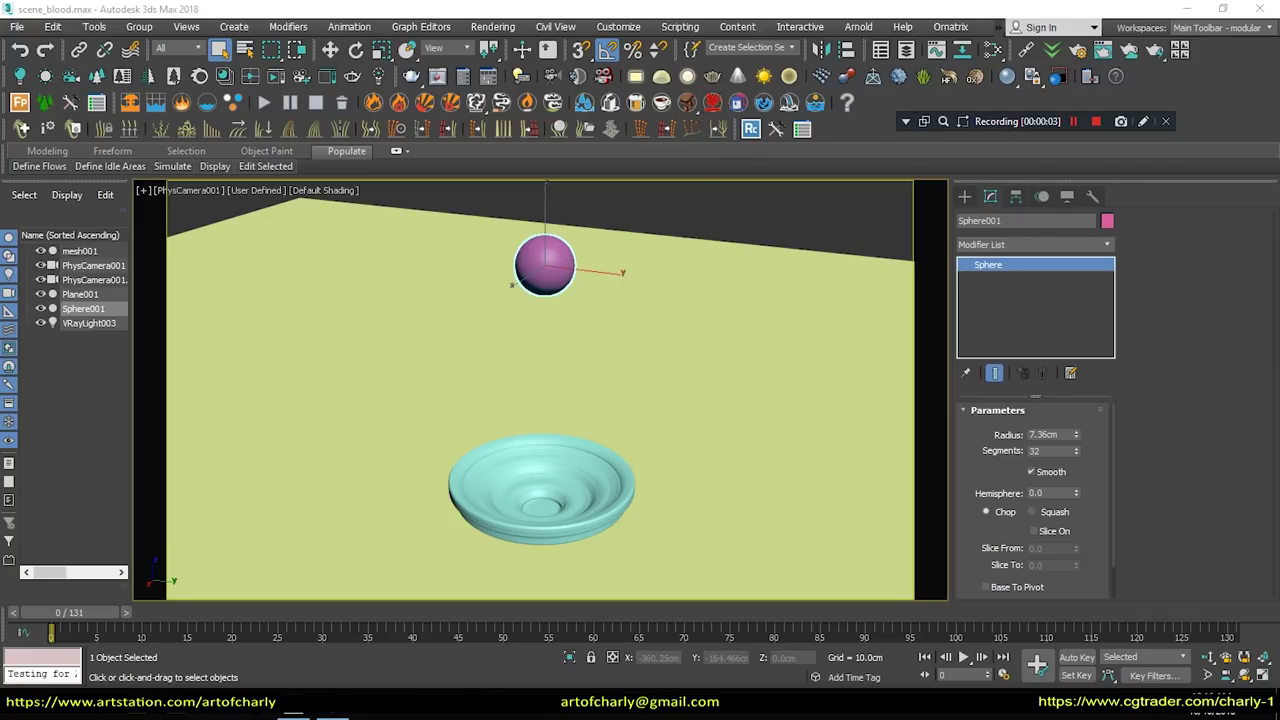
Add a Phoenix liquid simulator around the bowl with X, Y and Z container walls set to Open.
left_click(712, 102)
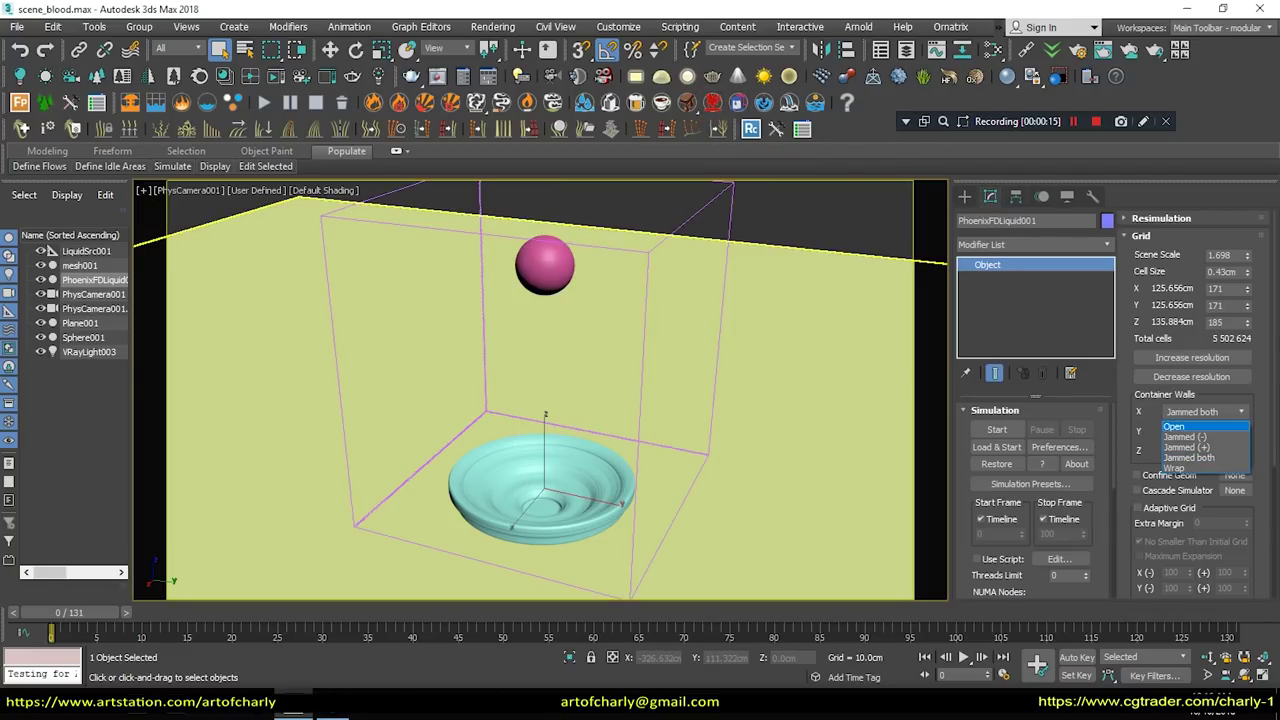
left_click(1205, 431)
left_click(1178, 446)
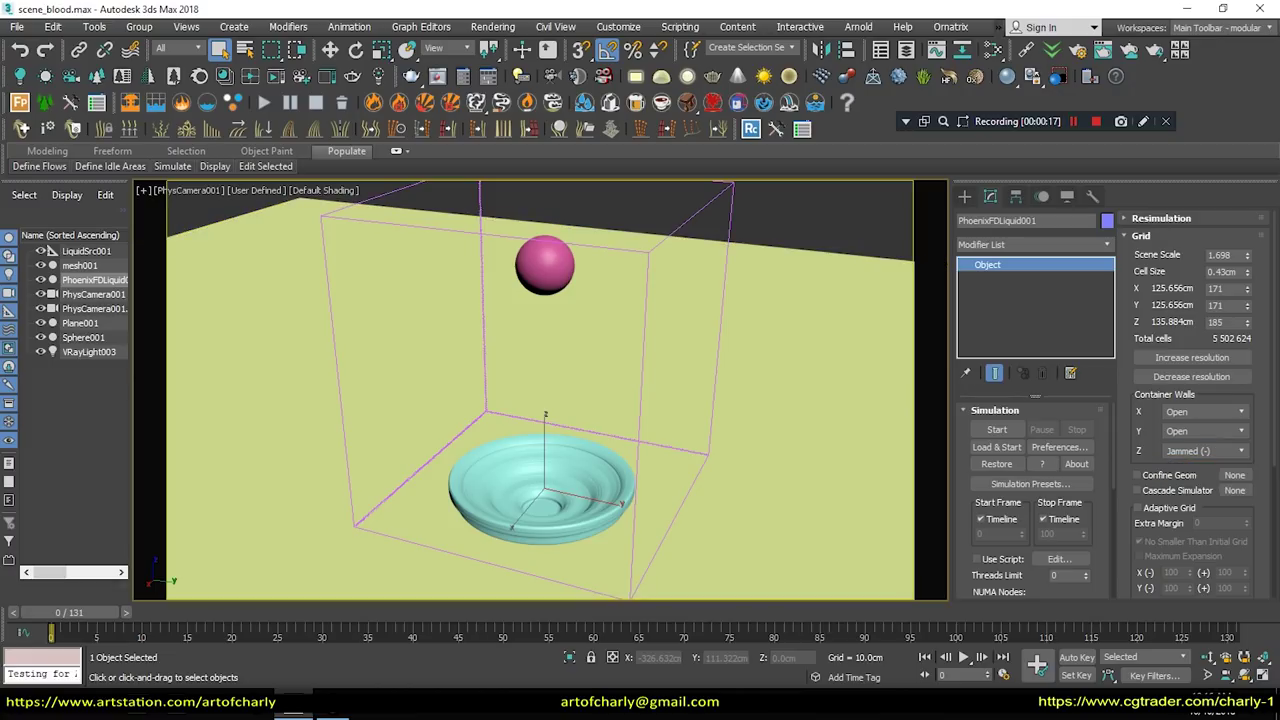
left_click(1205, 451)
left_click(1174, 466)
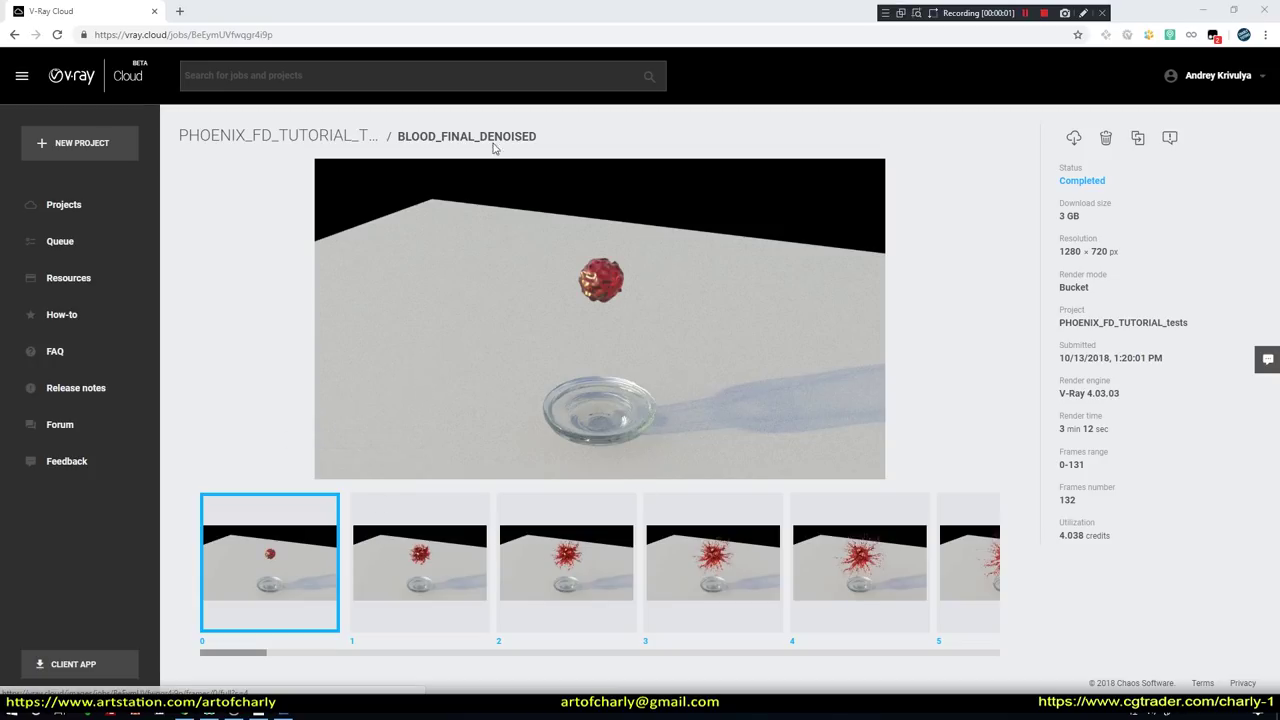
Highlight the blood job's 3 min 12 sec render time, 132 frames and 3 GB download size.
left_click(1103, 428)
triple_click(1137, 466)
triple_click(1128, 531)
triple_click(1157, 496)
left_click(1085, 224)
left_click(1168, 490)
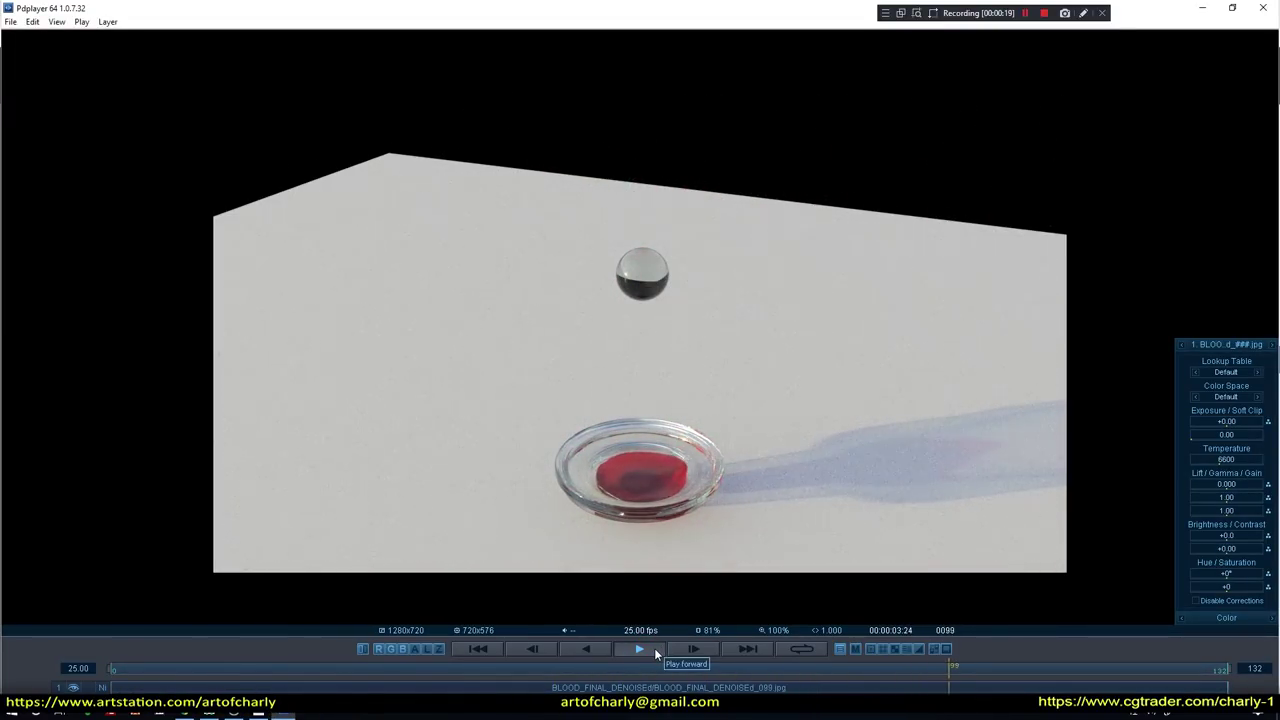
Scrub the blood splash frames in Pdplayer: stop, jump to frames 9, 7, 16, then frame 1.
left_click(651, 648)
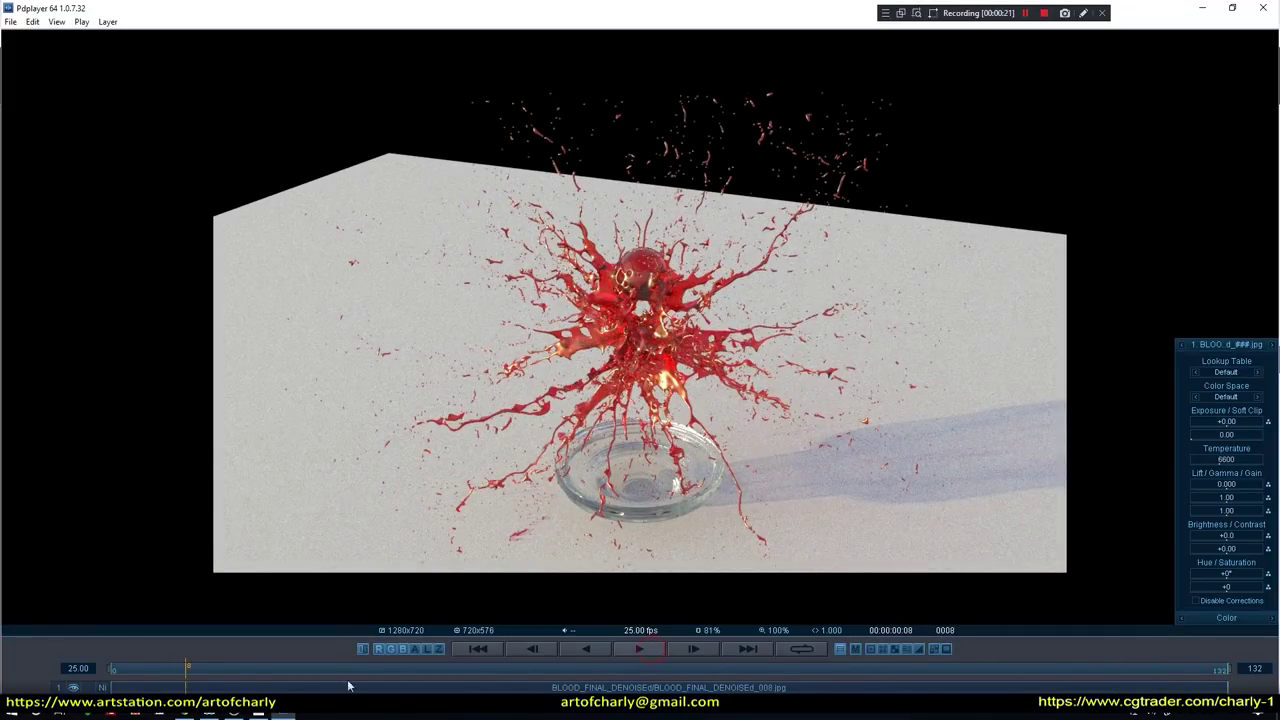
left_click(185, 667)
left_click_drag(197, 677, 173, 688)
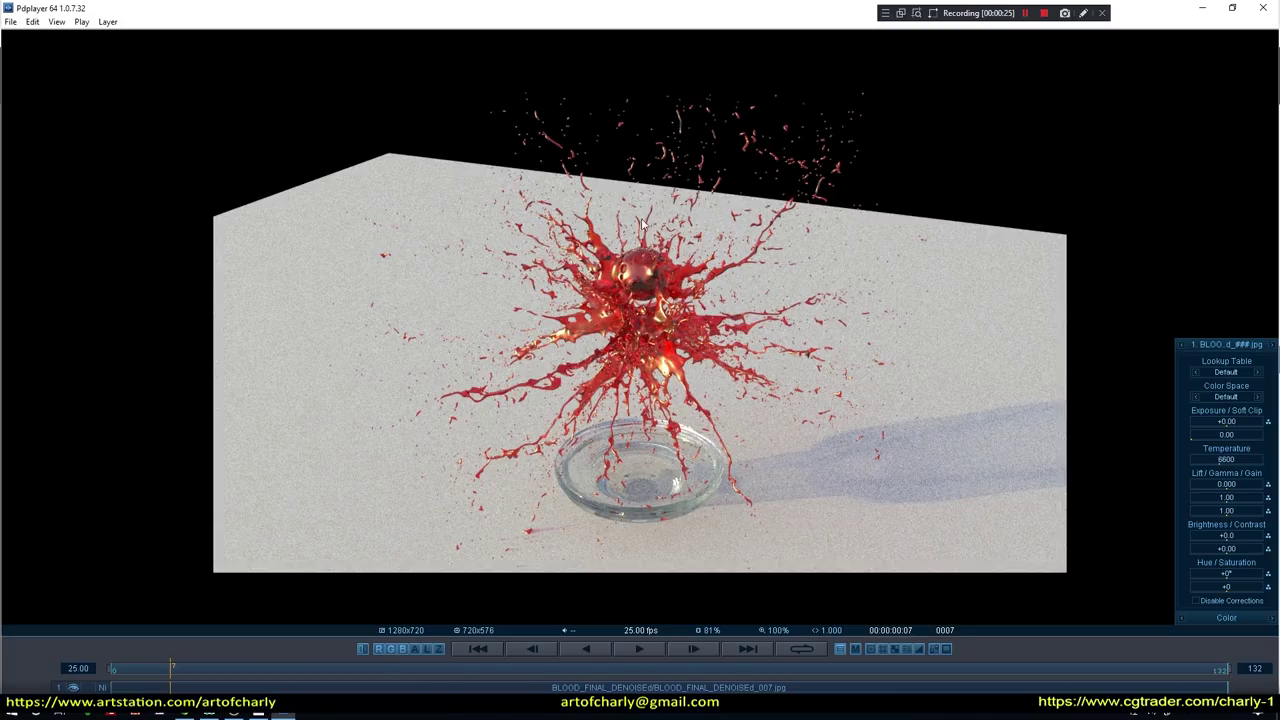
mouse_move(181, 672)
left_mouse_down()
mouse_move(273, 658)
mouse_move(561, 662)
left_mouse_up()
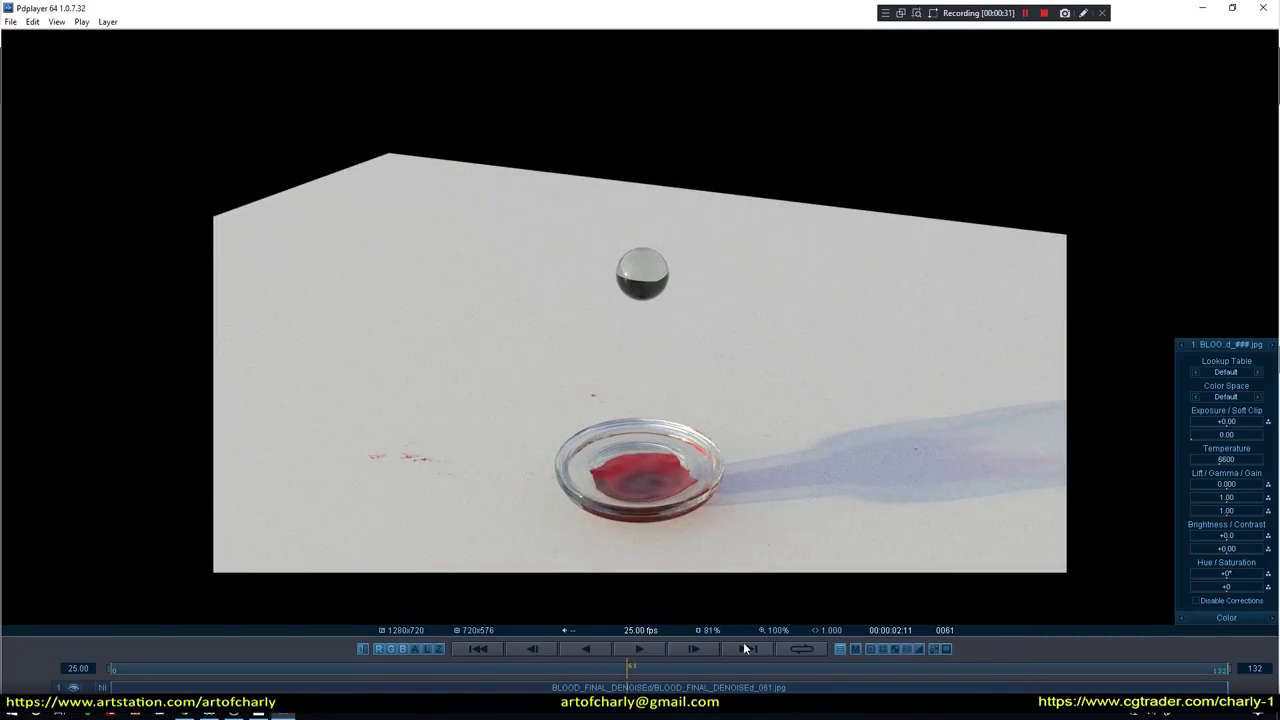
left_click_drag(120, 669, 85, 672)
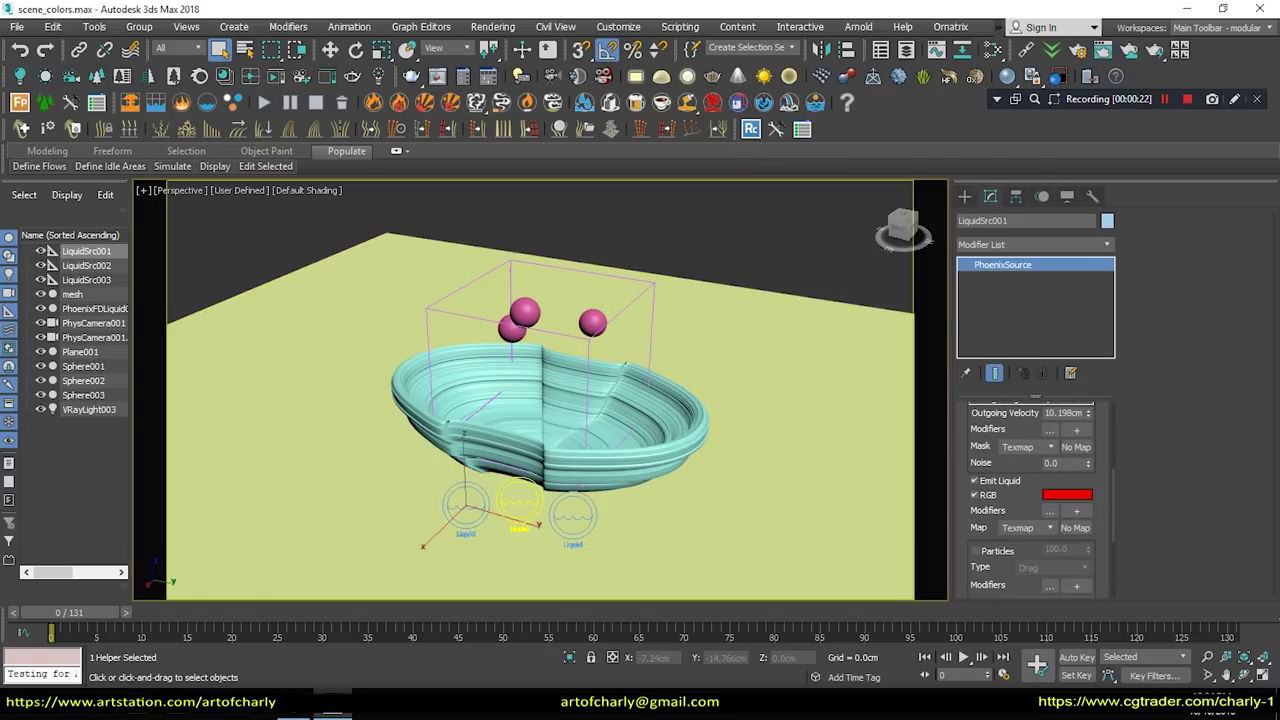
Check the teal and green colours of the second and third liquid sources.
left_click(519, 508)
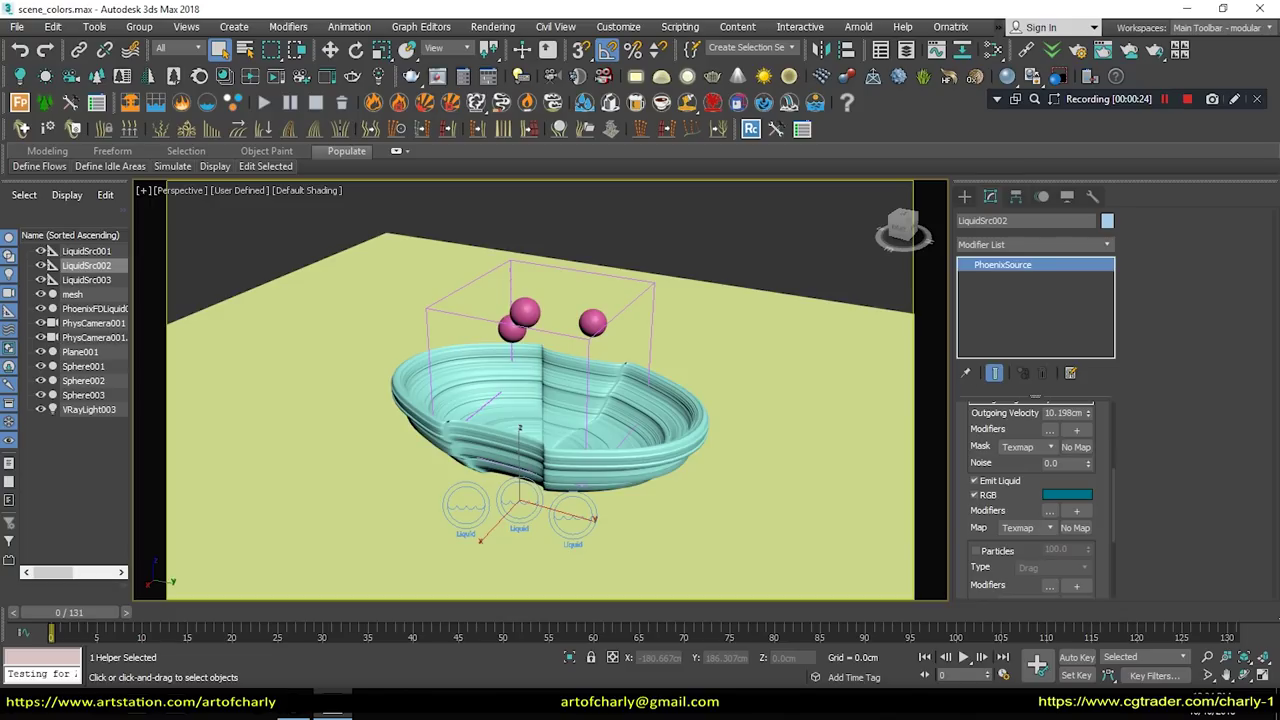
left_click(572, 518)
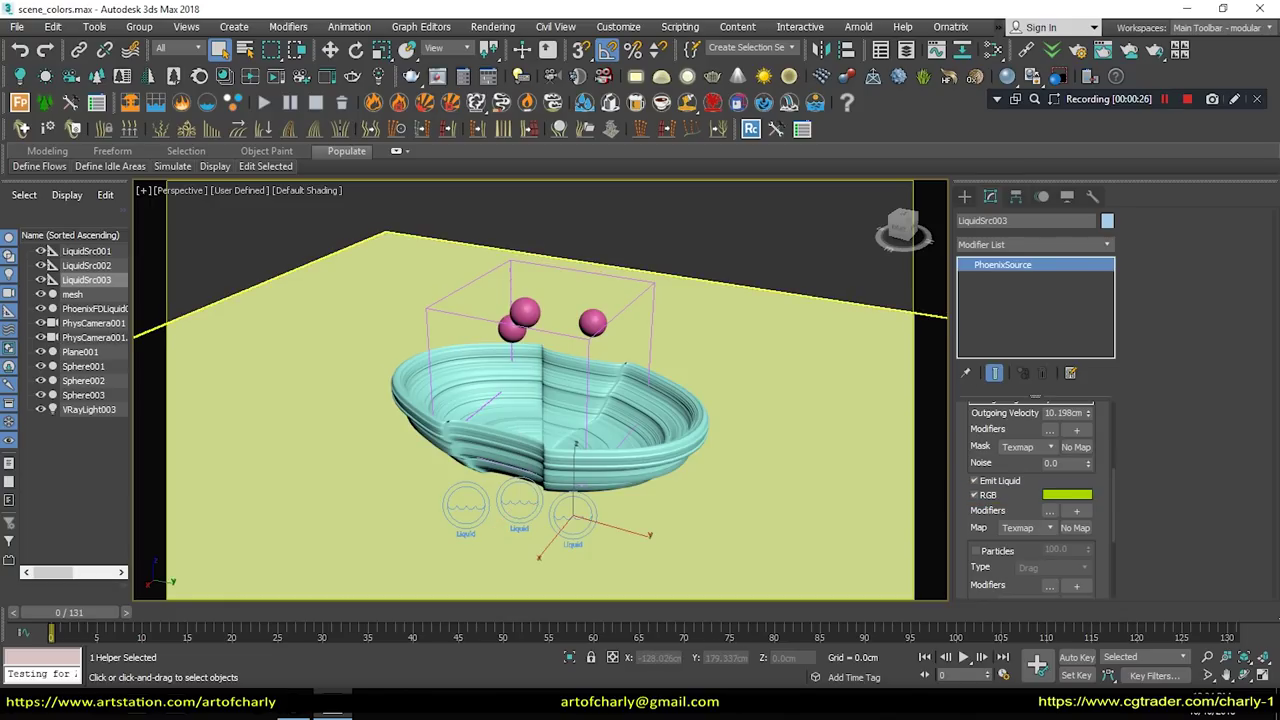
scroll(1030, 480, "up", 10)
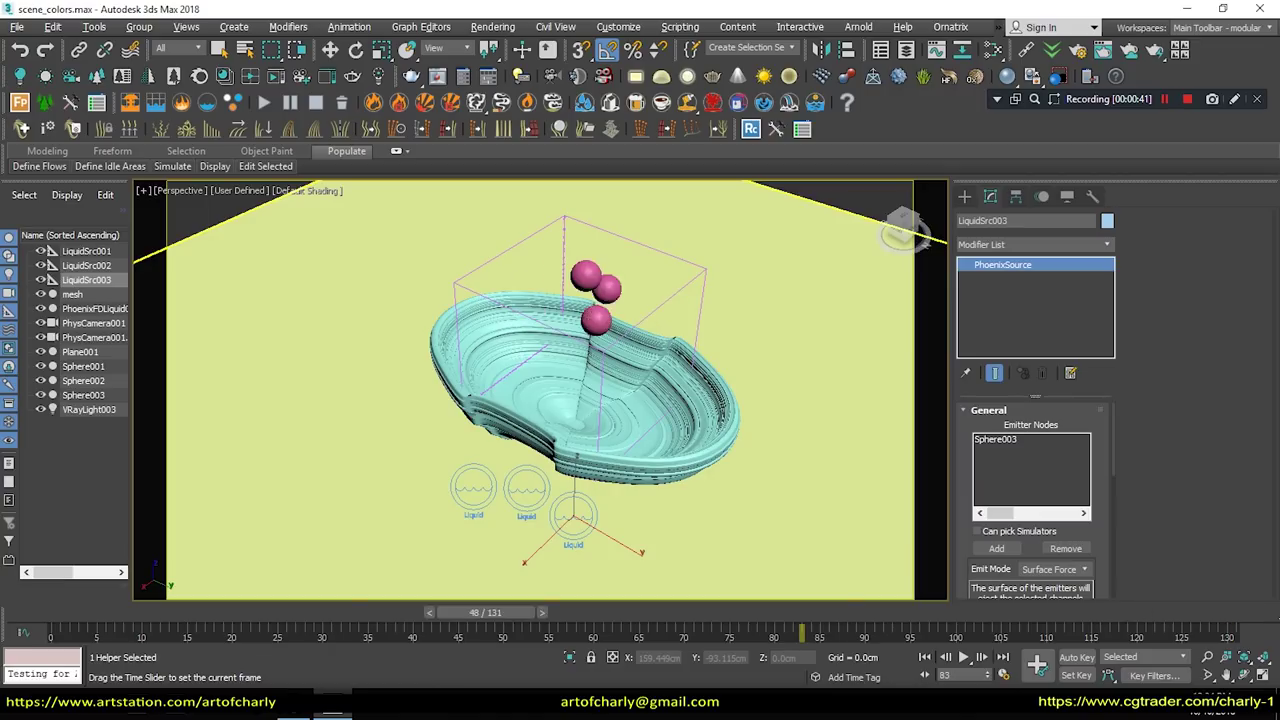
Return to the first frame, view through the camera, and select PhoenixFDLiquid001.
key("q")
key("c")
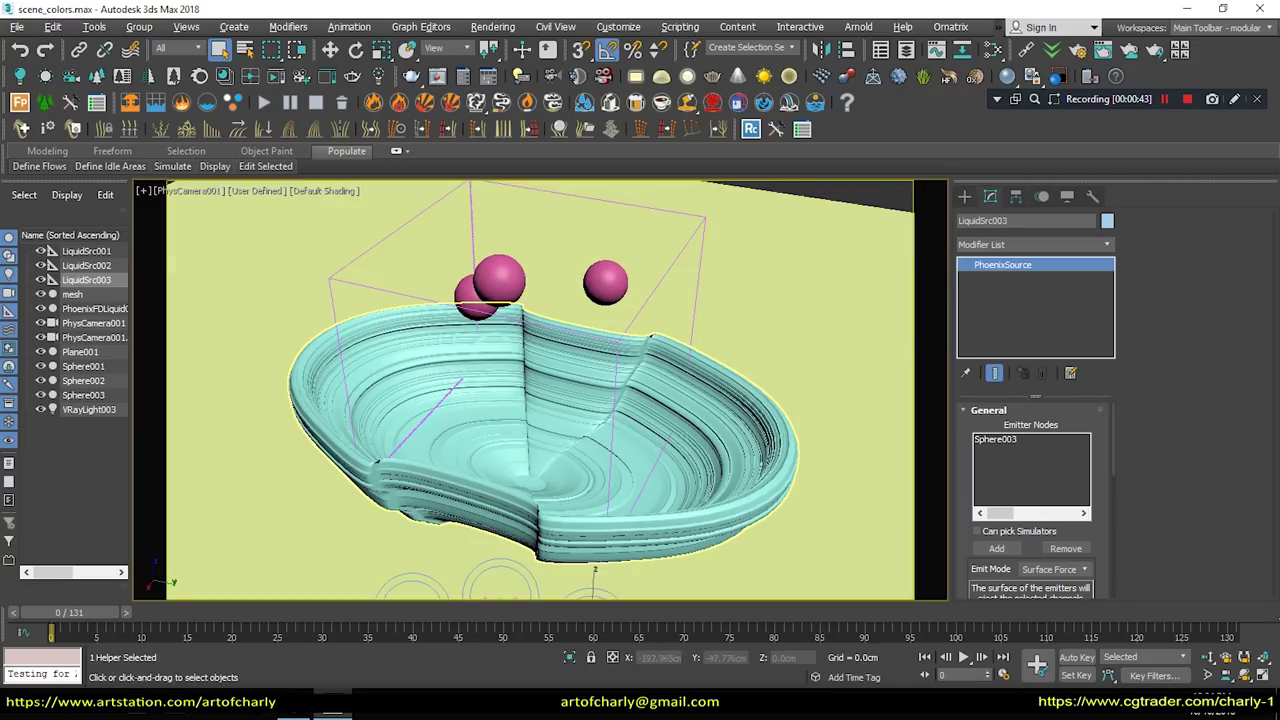
left_click(532, 376)
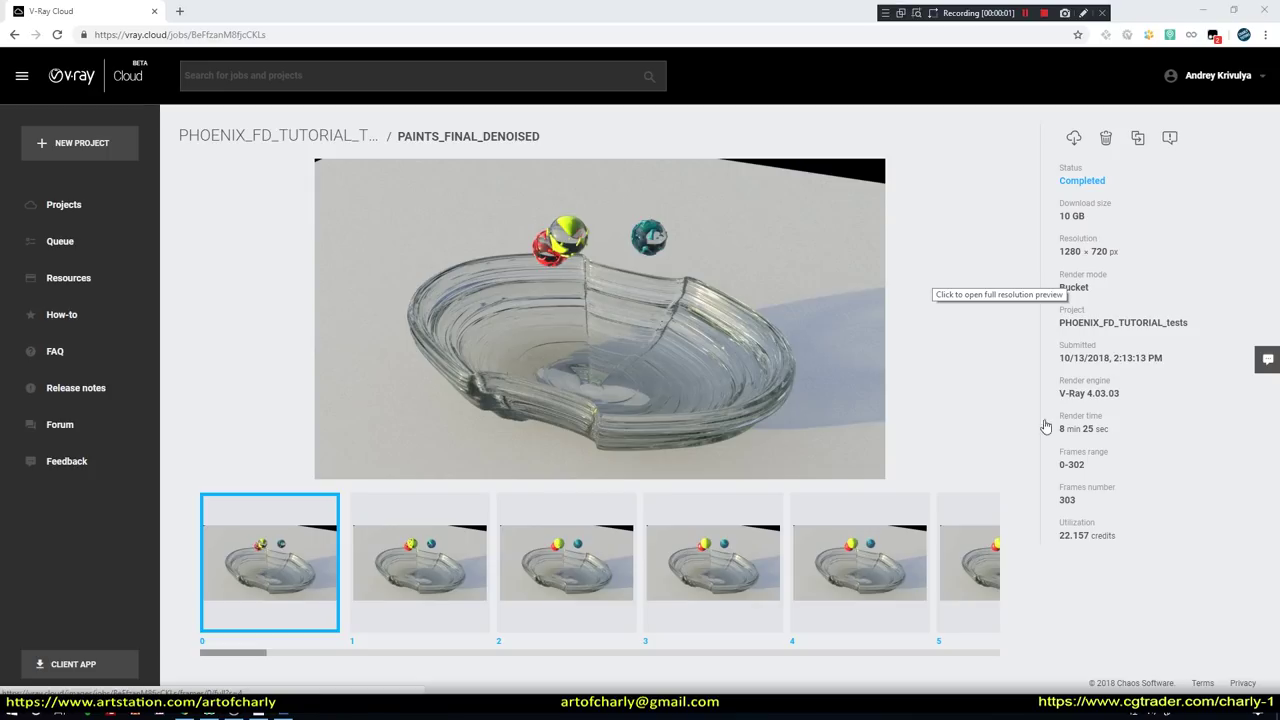
Highlight the paints job's 8 min 25 sec render time, 10 GB download and 22.157 credits.
left_click_drag(1122, 432, 1053, 433)
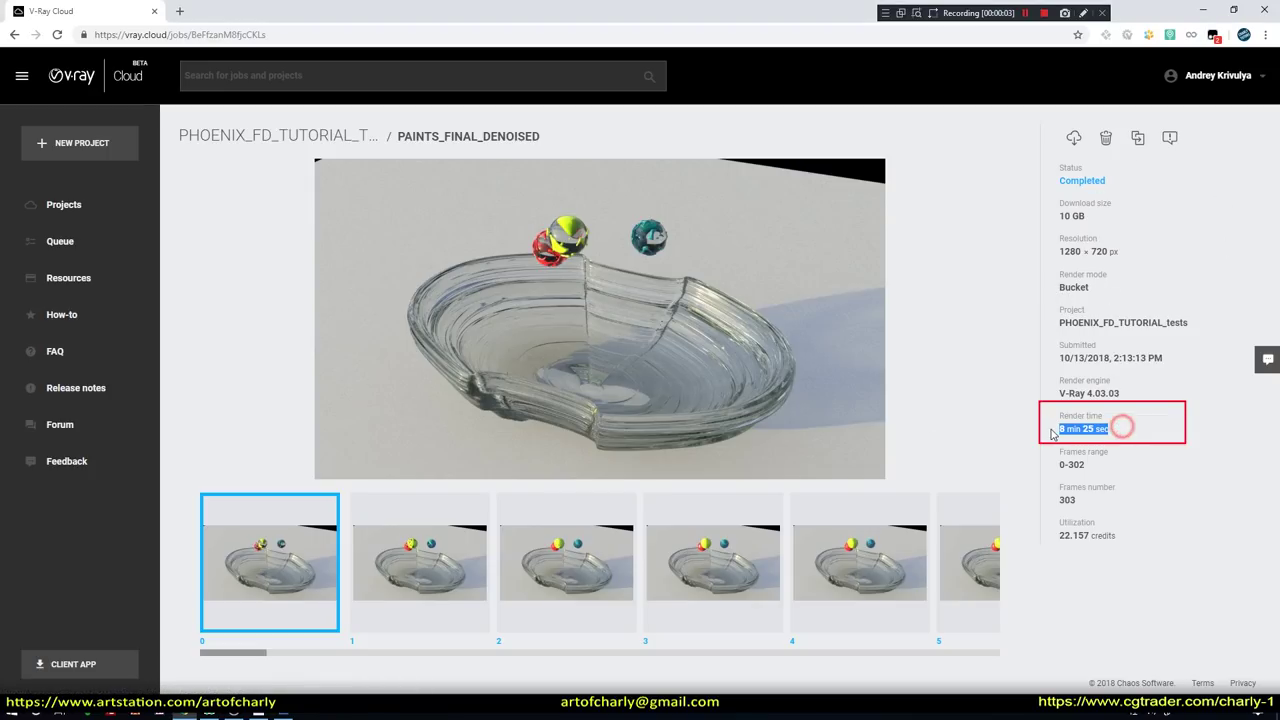
left_click(1122, 488)
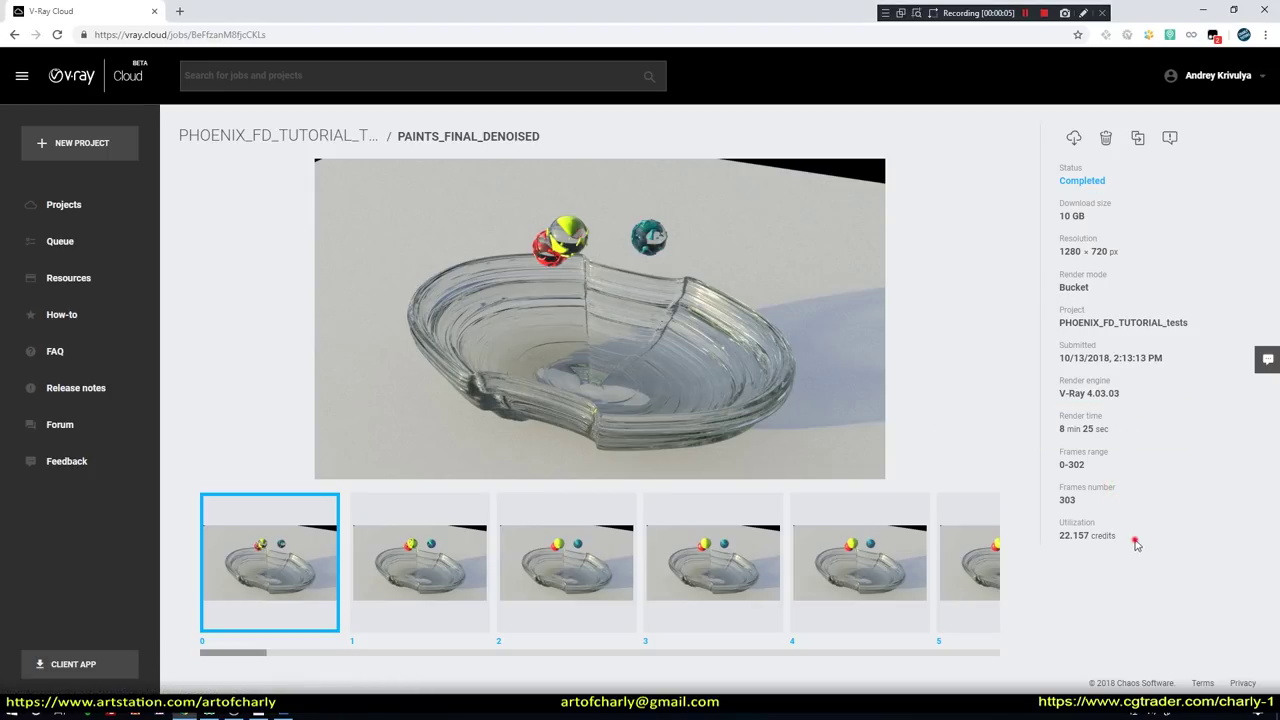
left_click_drag(1097, 222, 1058, 199)
left_click_drag(1156, 534, 1058, 536)
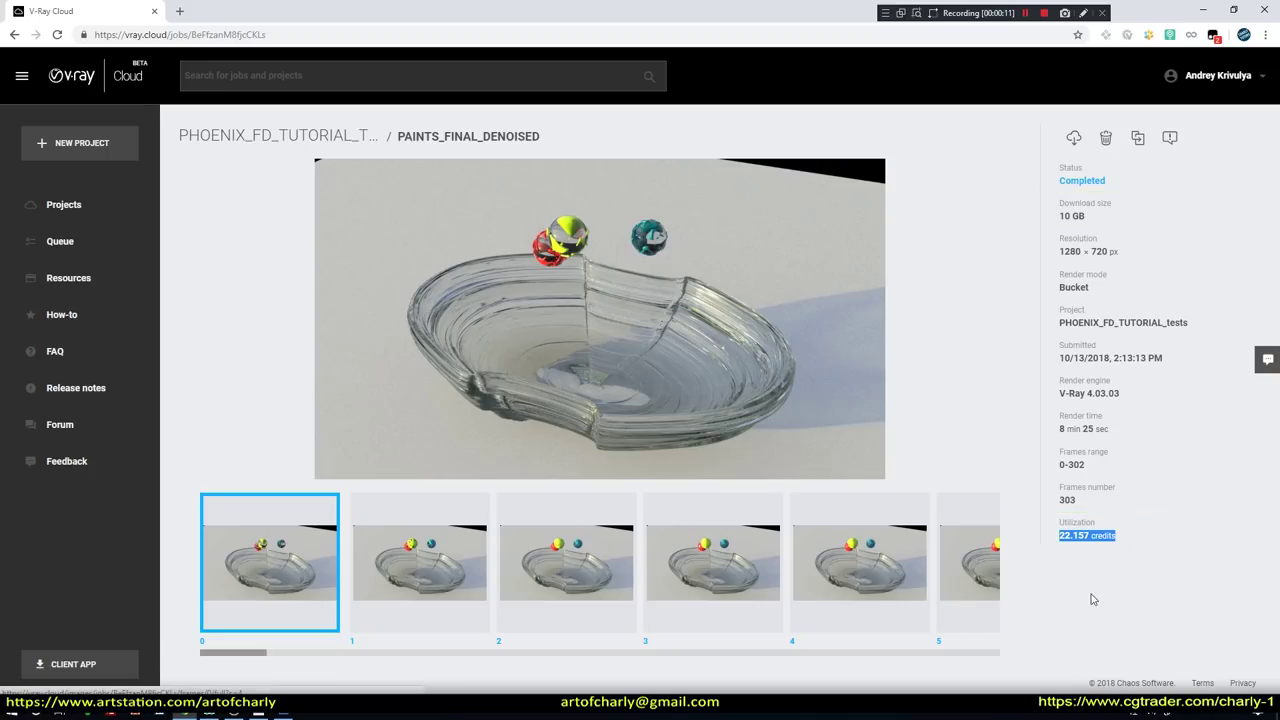
left_click(1093, 594)
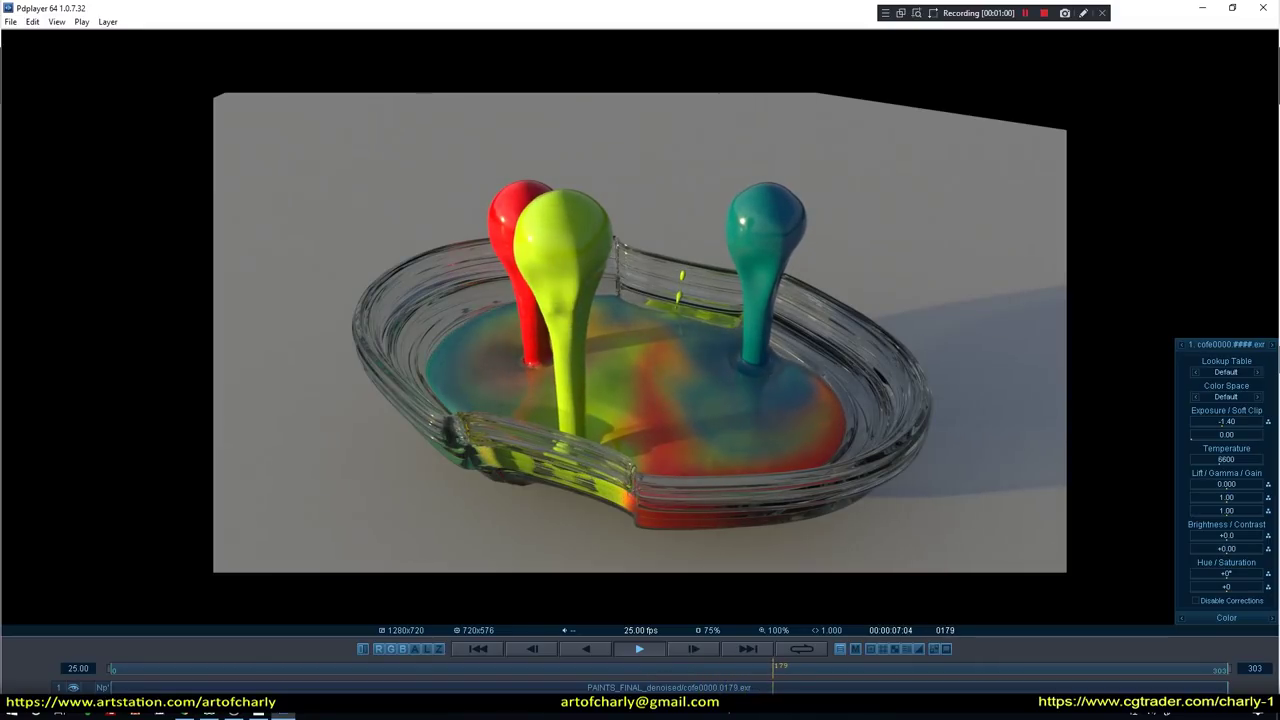
Pause the paint pour playback, then stop it at frame 192.
left_click(645, 648)
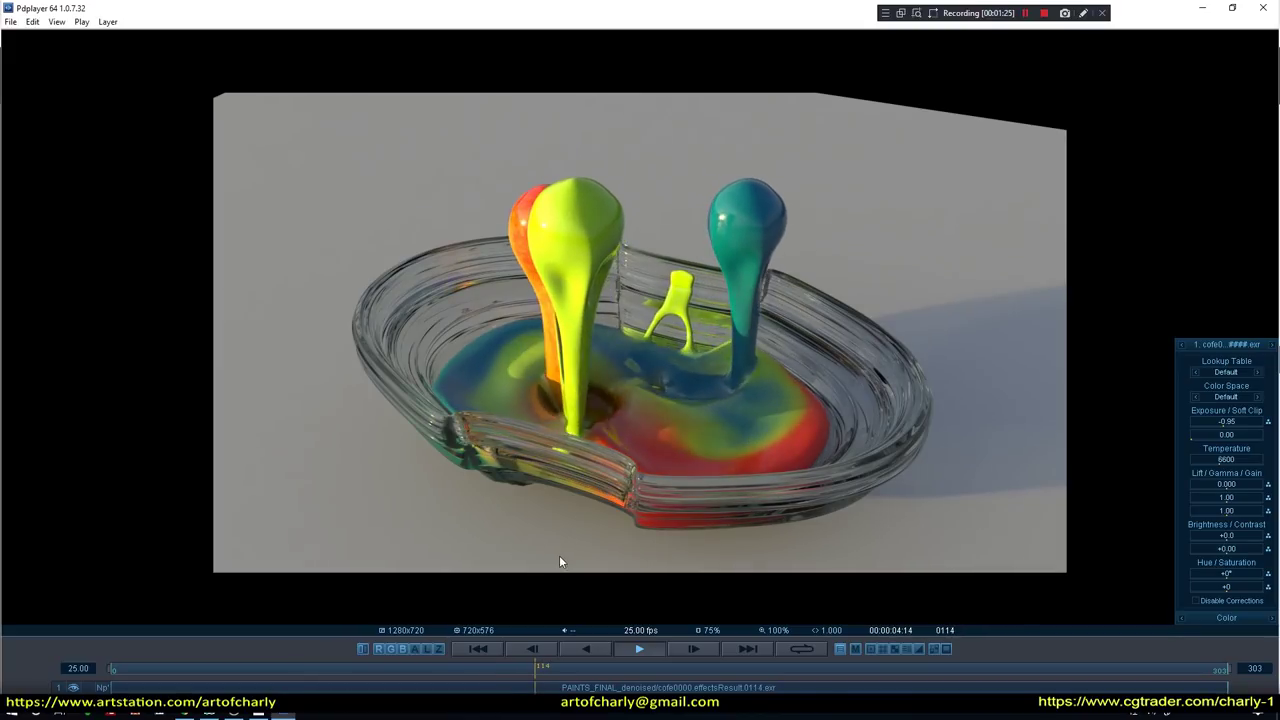
left_click(654, 650)
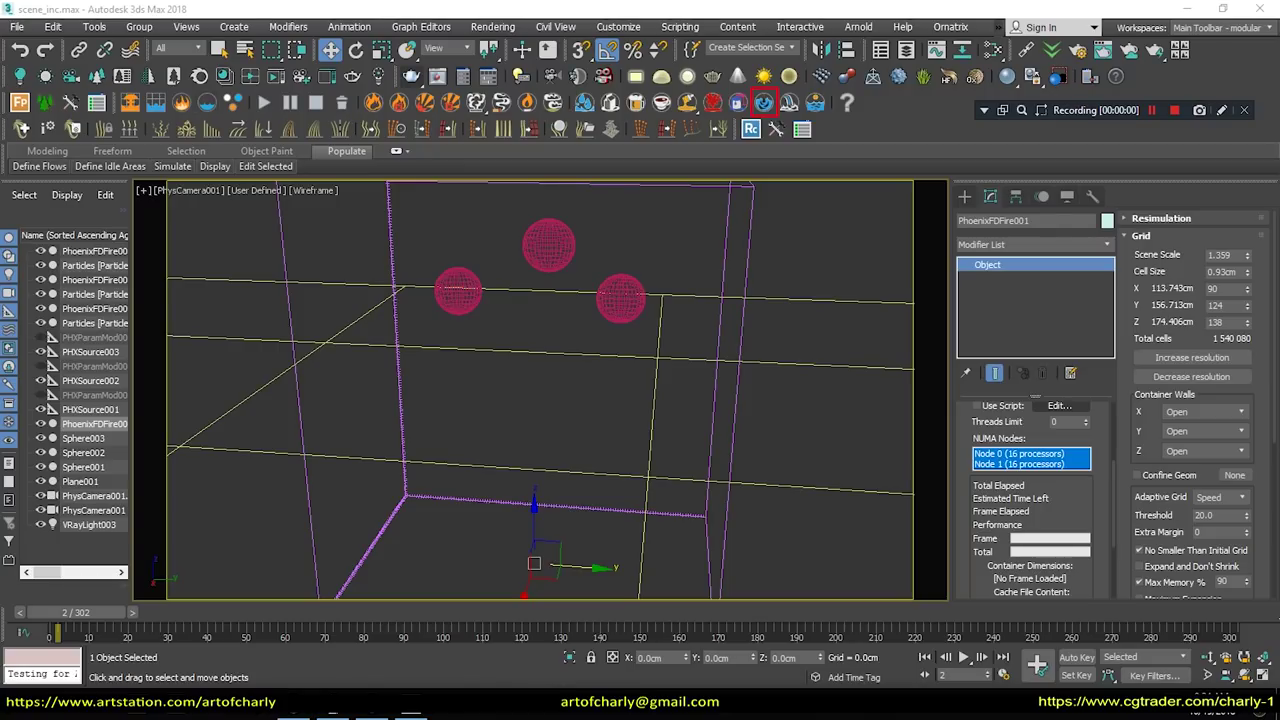
Start the PhoenixFDFire001 fire simulation from the first frame.
left_click(263, 102)
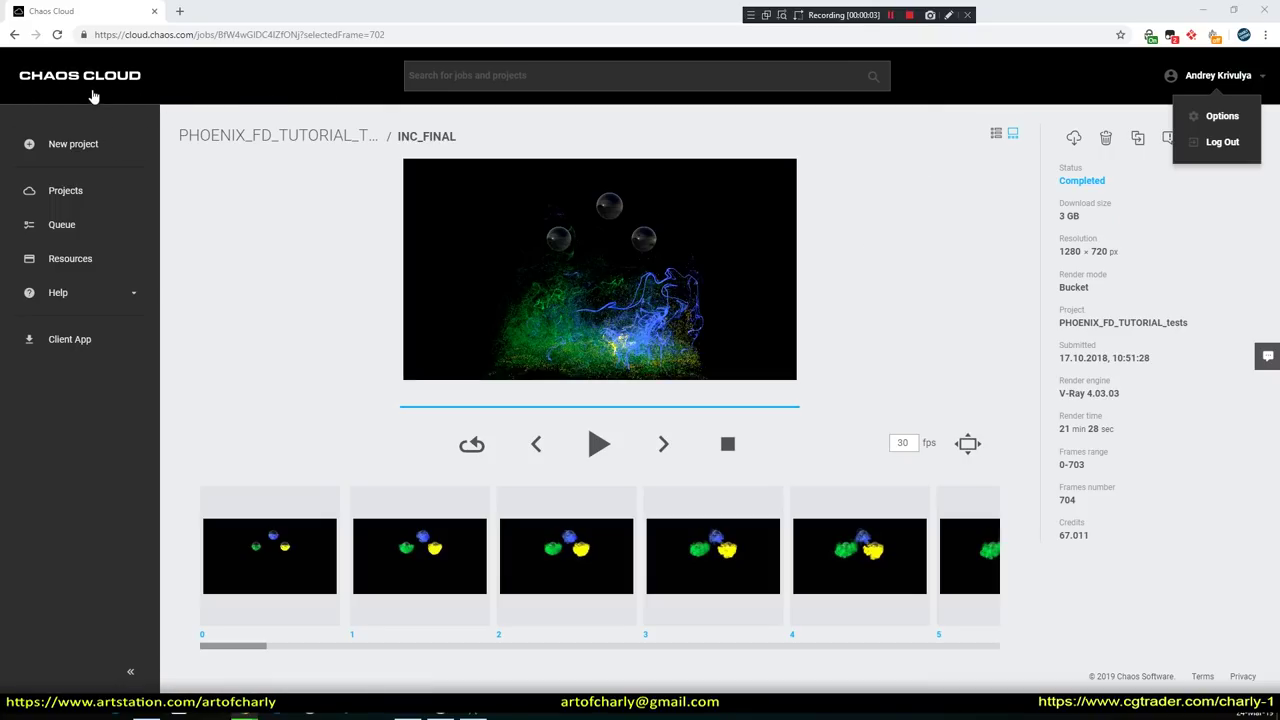
Mark up the INC_FINAL job stats including its 3 GB download, clear them, and play the preview.
left_click(948, 15)
left_click_drag(1055, 440, 1168, 443)
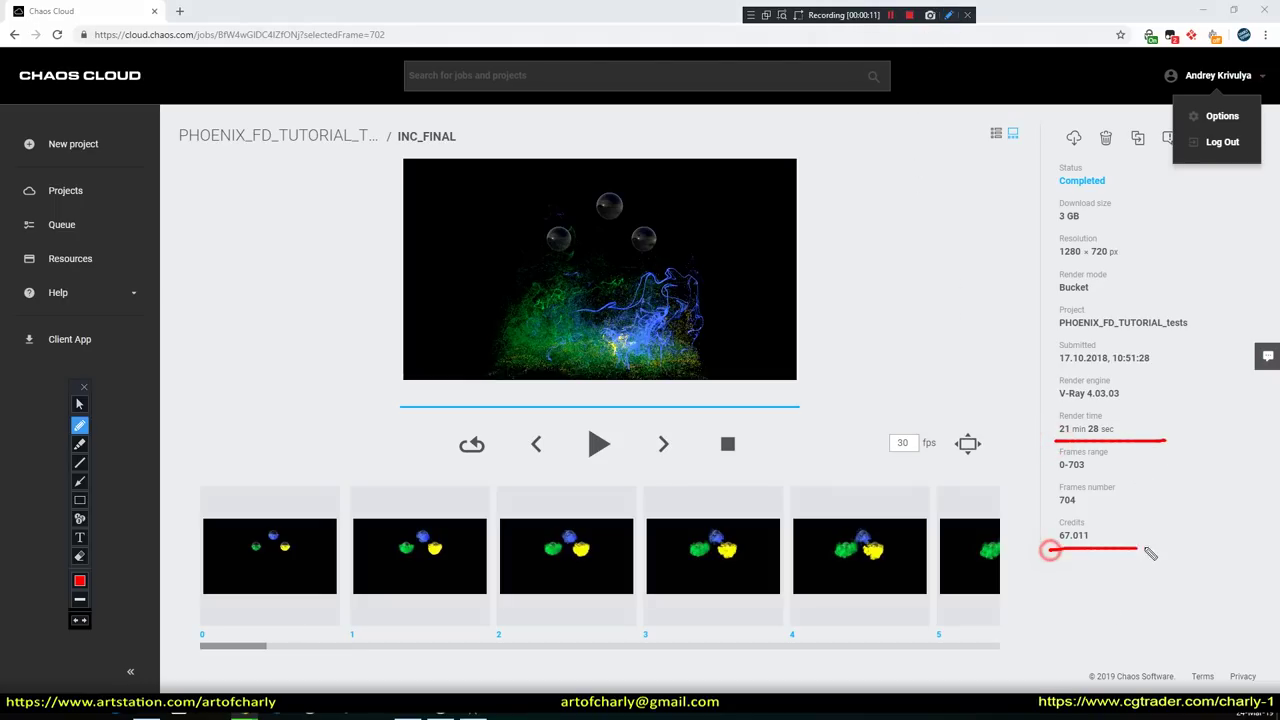
left_click_drag(1026, 220, 1115, 219)
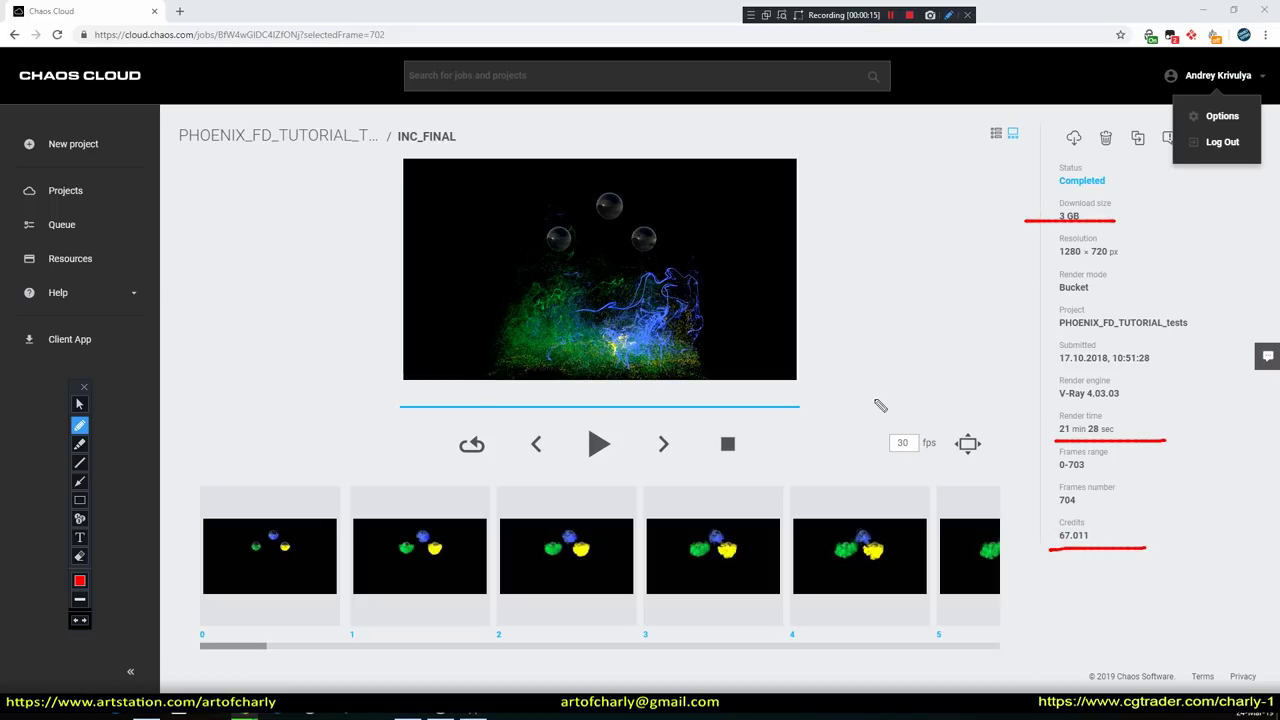
key("Escape")
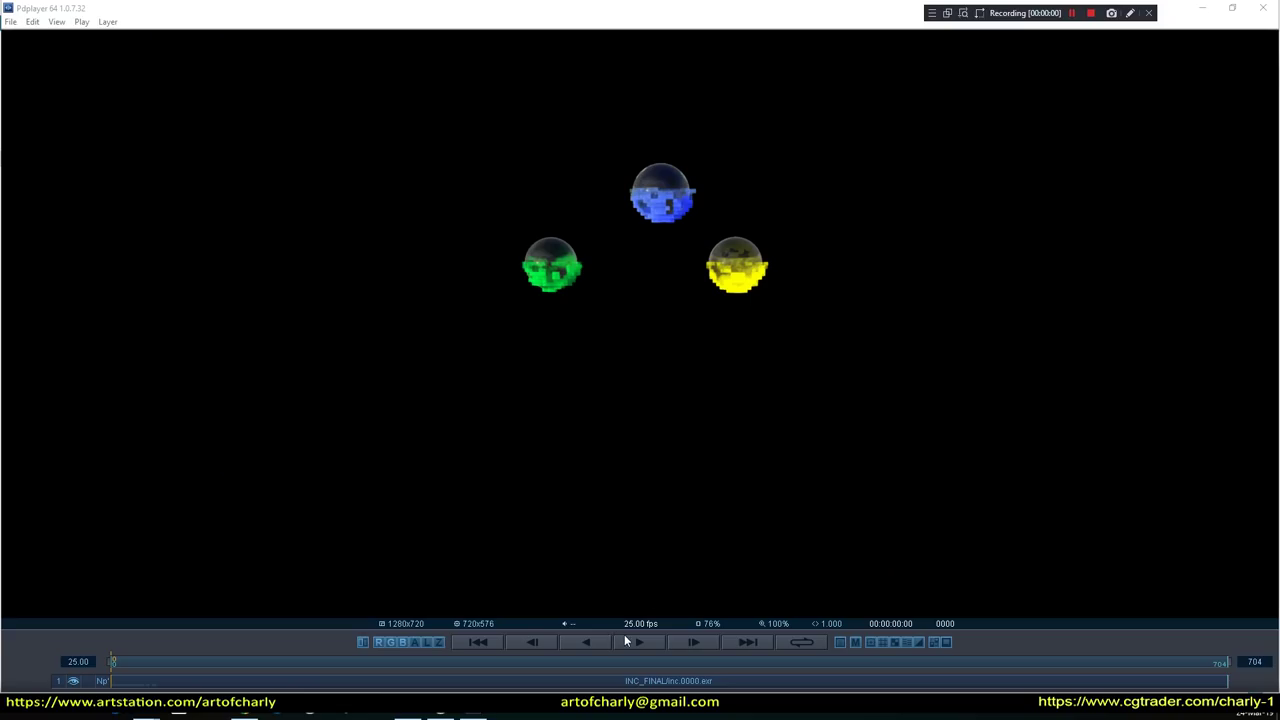
left_click(637, 642)
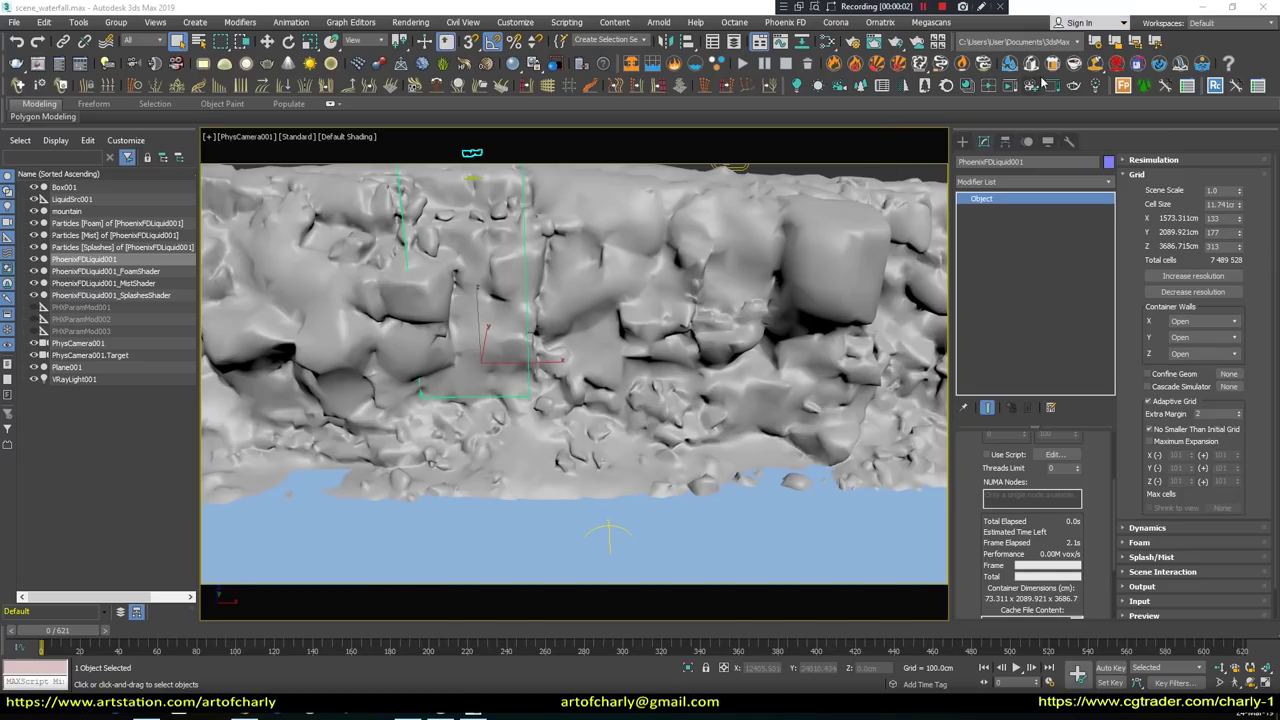
left_click_drag(1160, 68, 1178, 45)
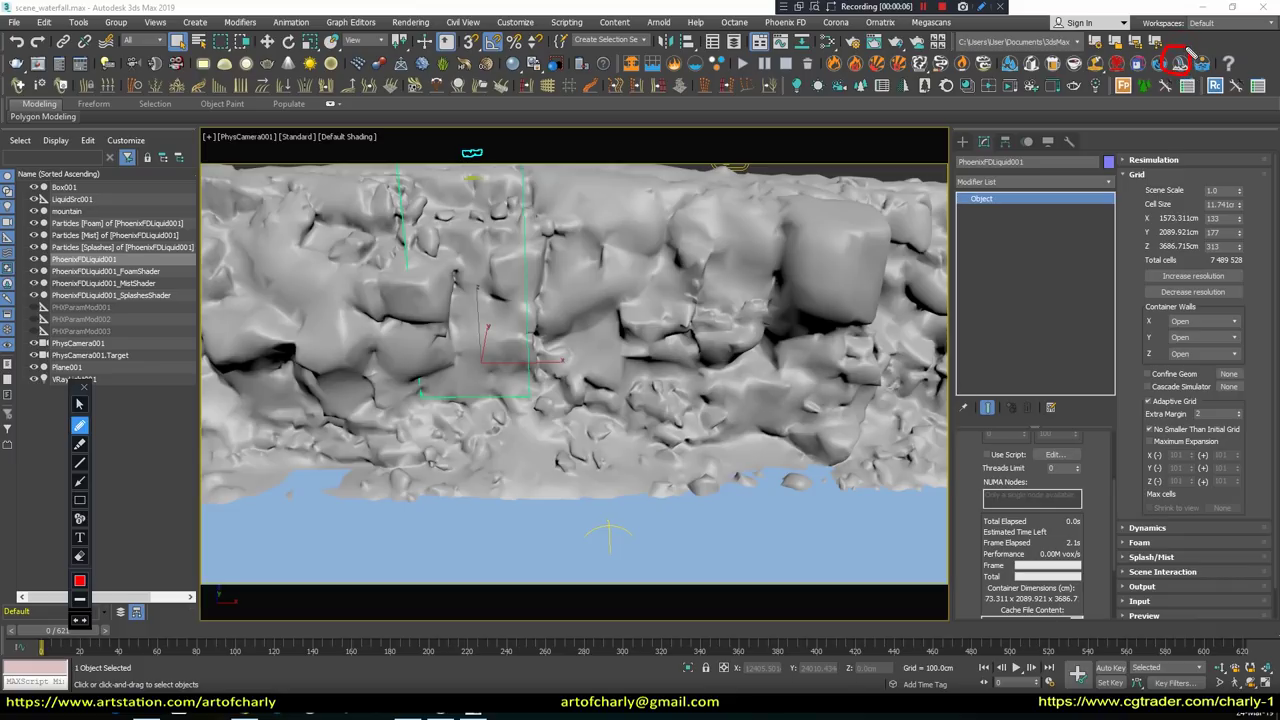
key("Escape")
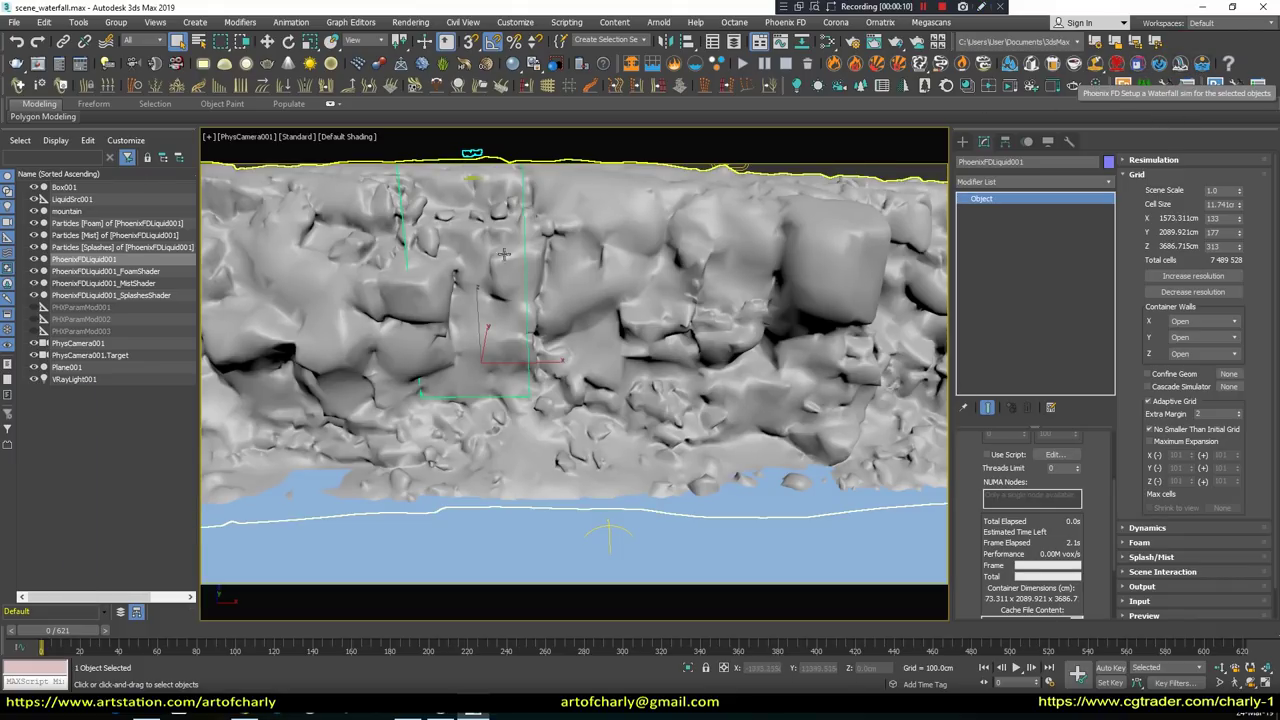
left_click_drag(1240, 168, 1185, 527)
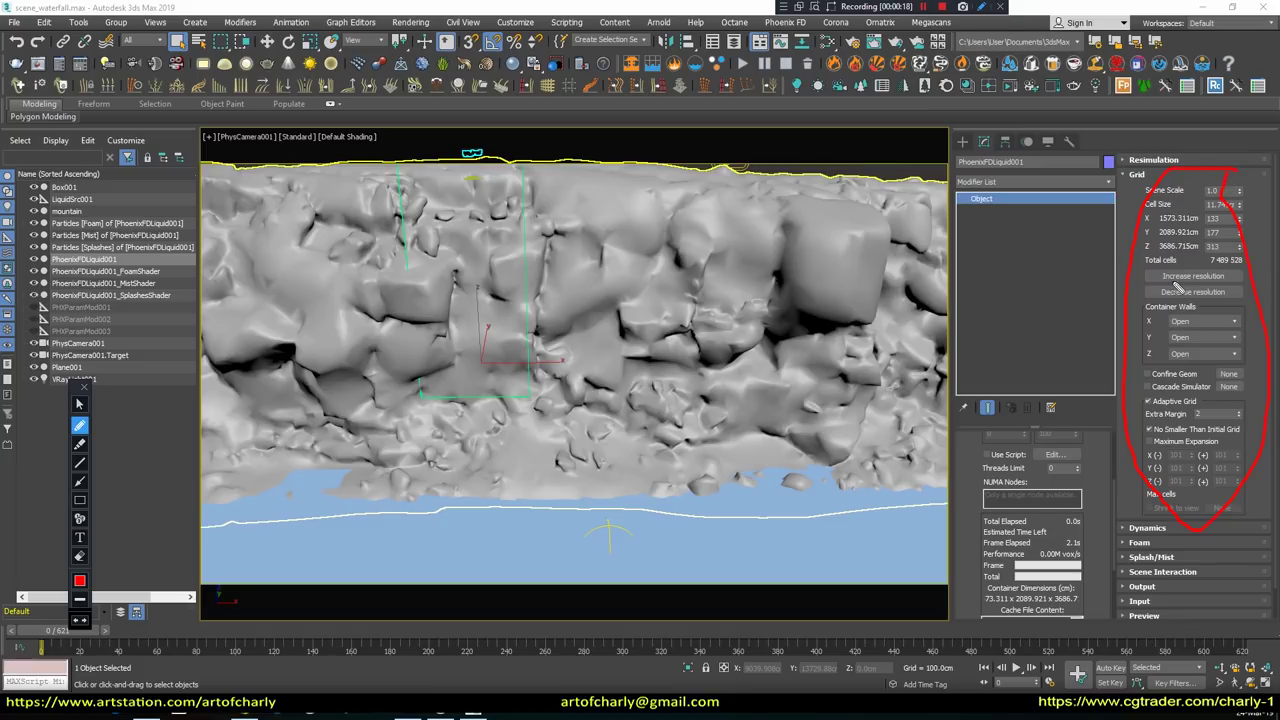
key("Escape")
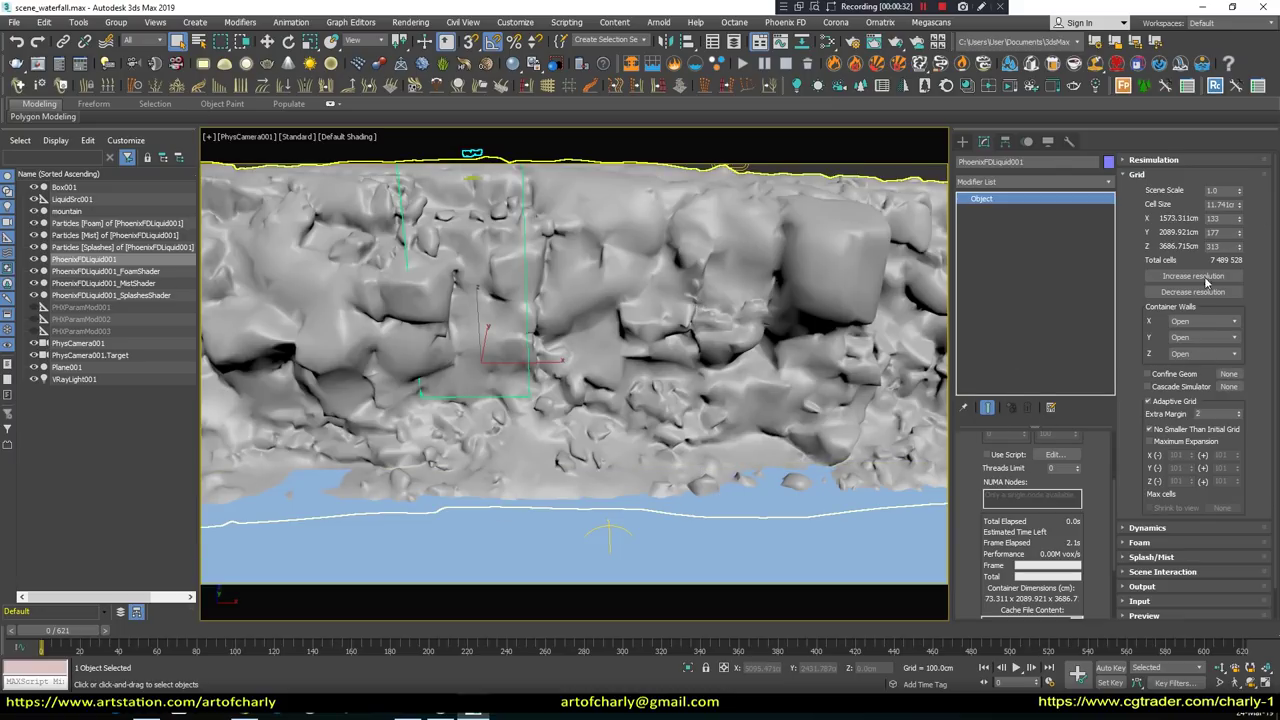
left_click_drag(1034, 483, 992, 617)
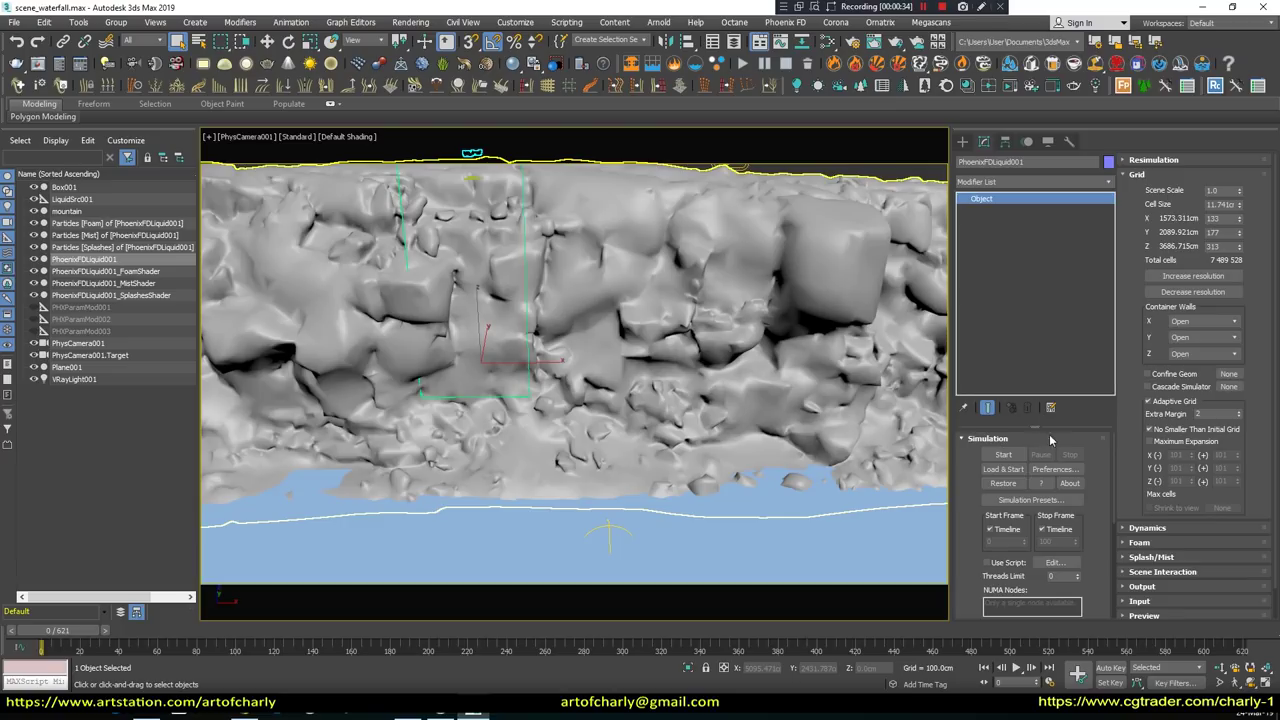
Scroll the command panel in the simulated waterfall scene at frame 614.
left_click_drag(964, 472, 966, 408)
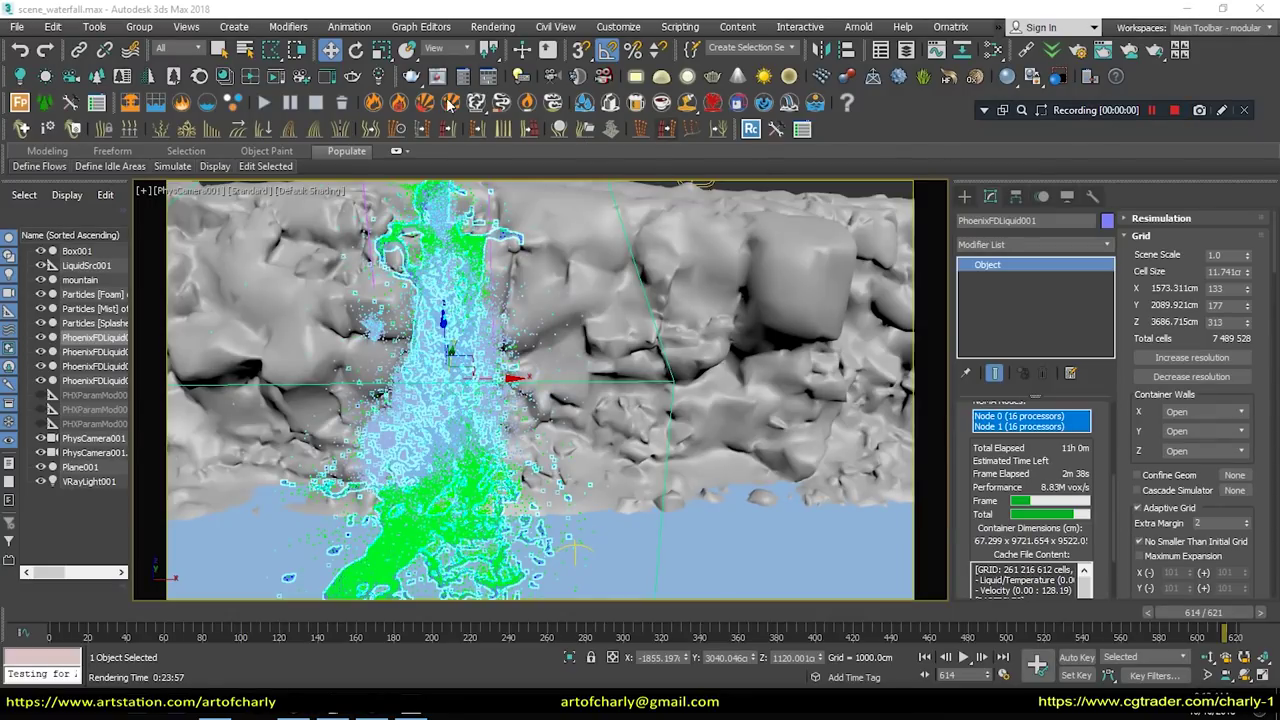
Apply the VFX quality preset and submit the whole waterfall animation to V-Ray Cloud.
left_click(488, 77)
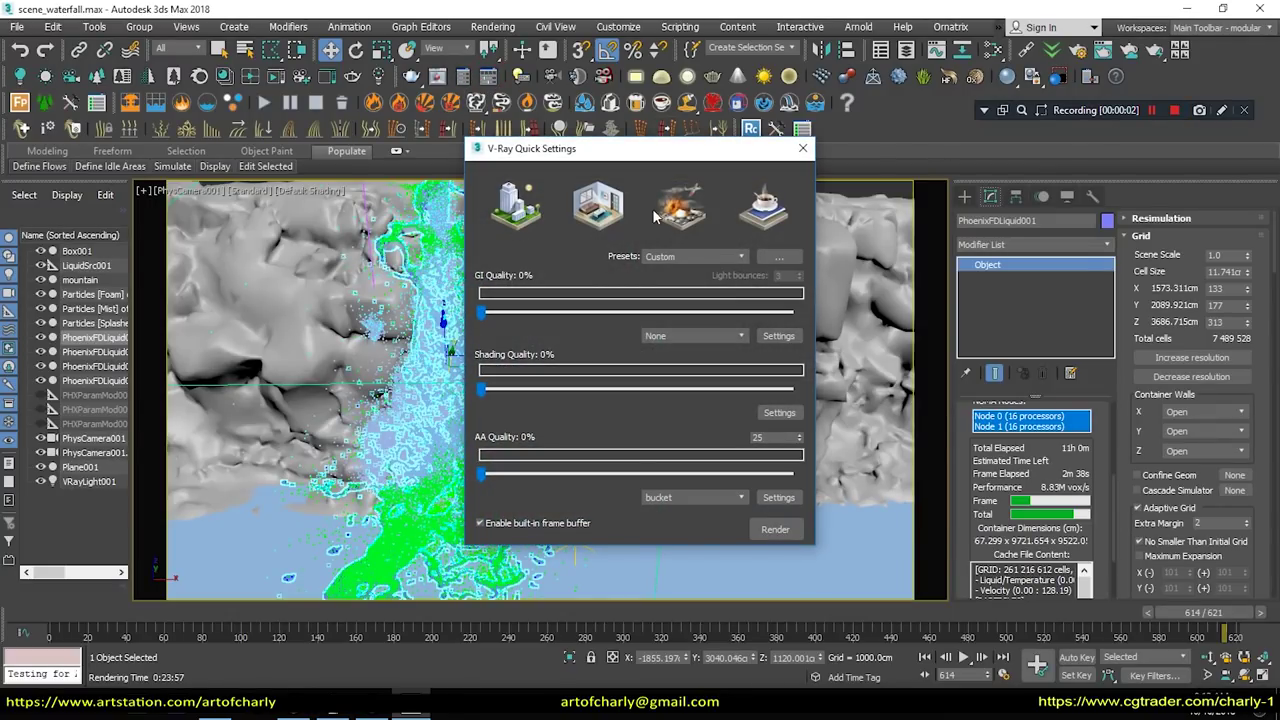
left_click(677, 211)
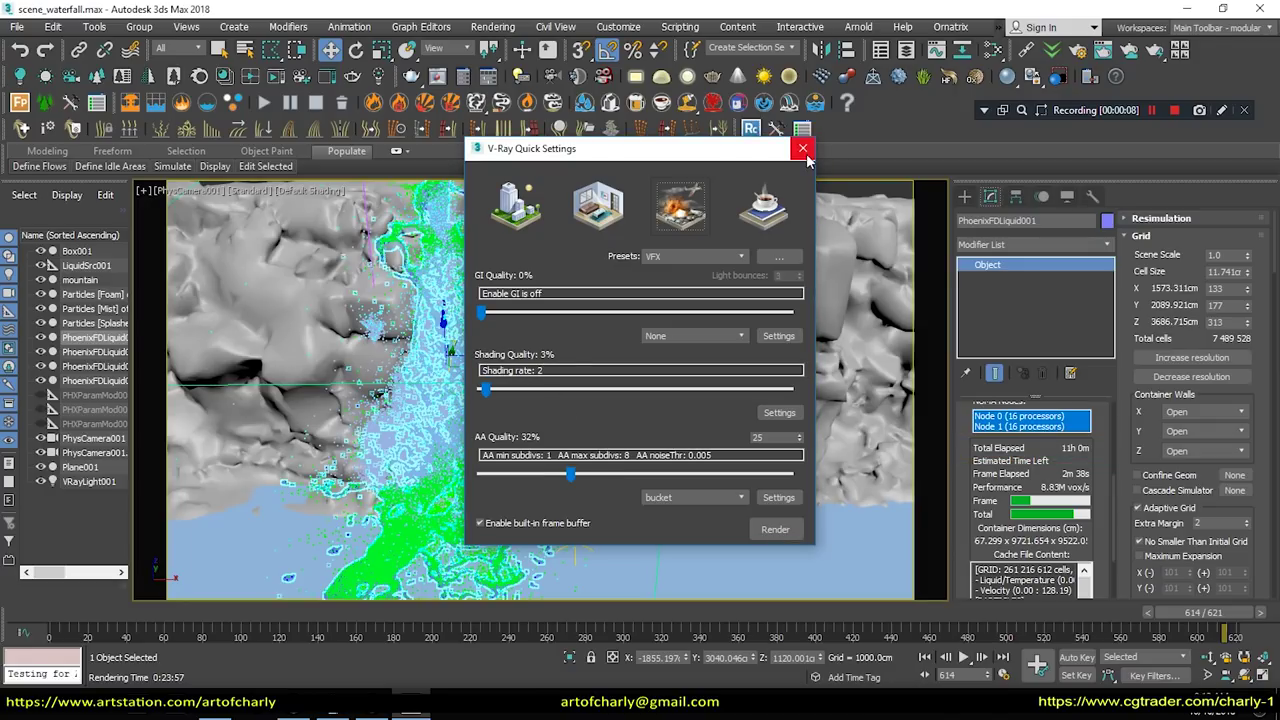
left_click(803, 150)
left_click(558, 307)
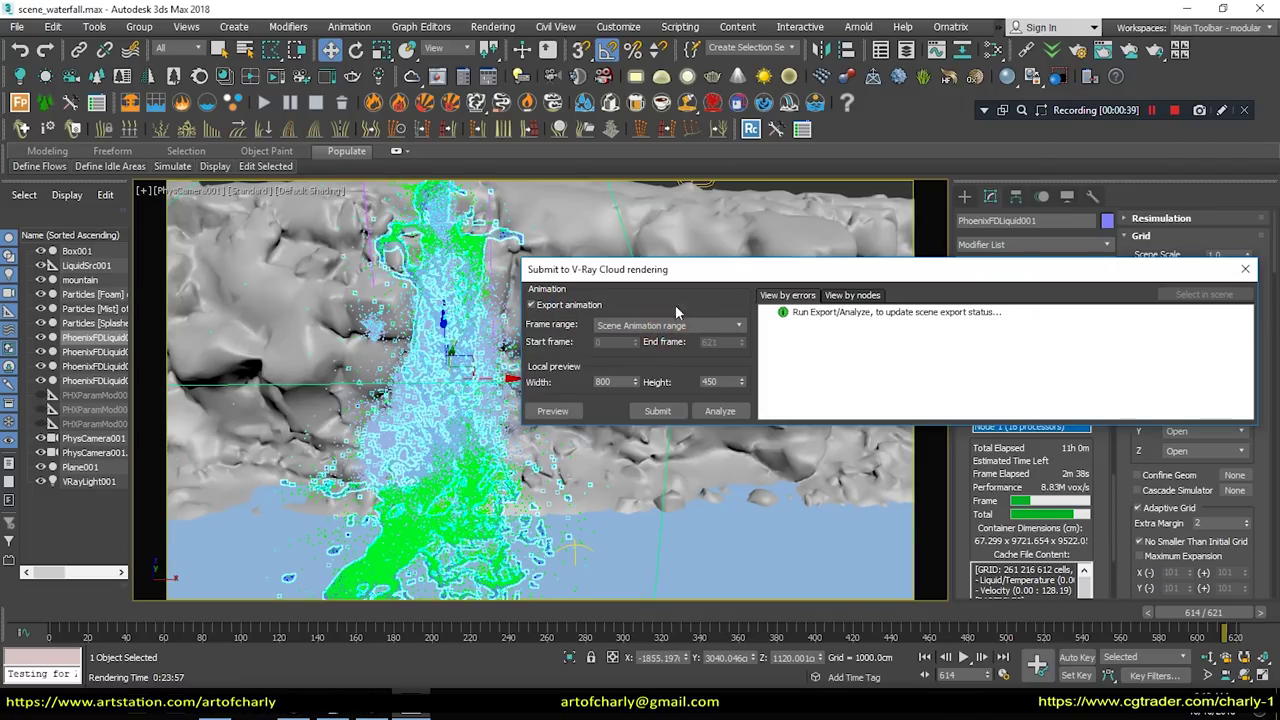
left_click(658, 411)
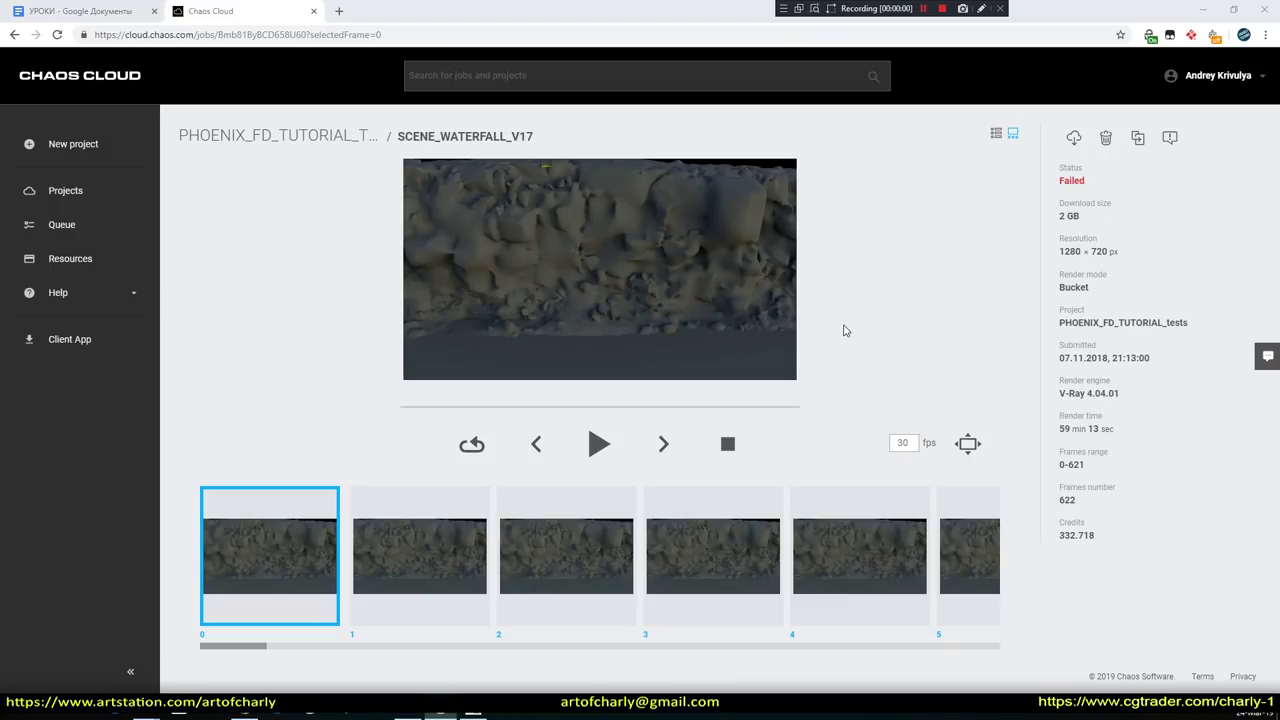
Underline the job's render time, 622 frames, 332.718 credits, 2 GB download, Failed status and date.
left_click_drag(1055, 433, 1147, 430)
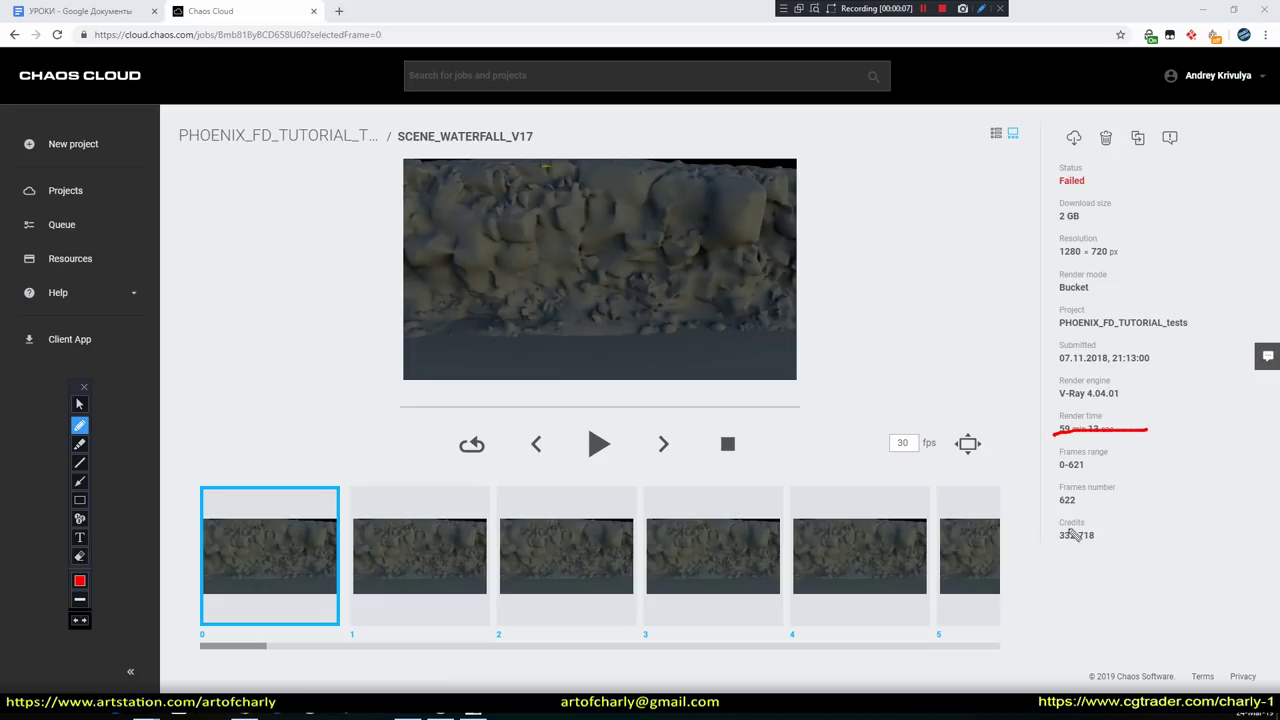
left_click_drag(1058, 511, 1088, 511)
left_click_drag(1046, 548, 1107, 549)
left_click_drag(1045, 228, 1134, 225)
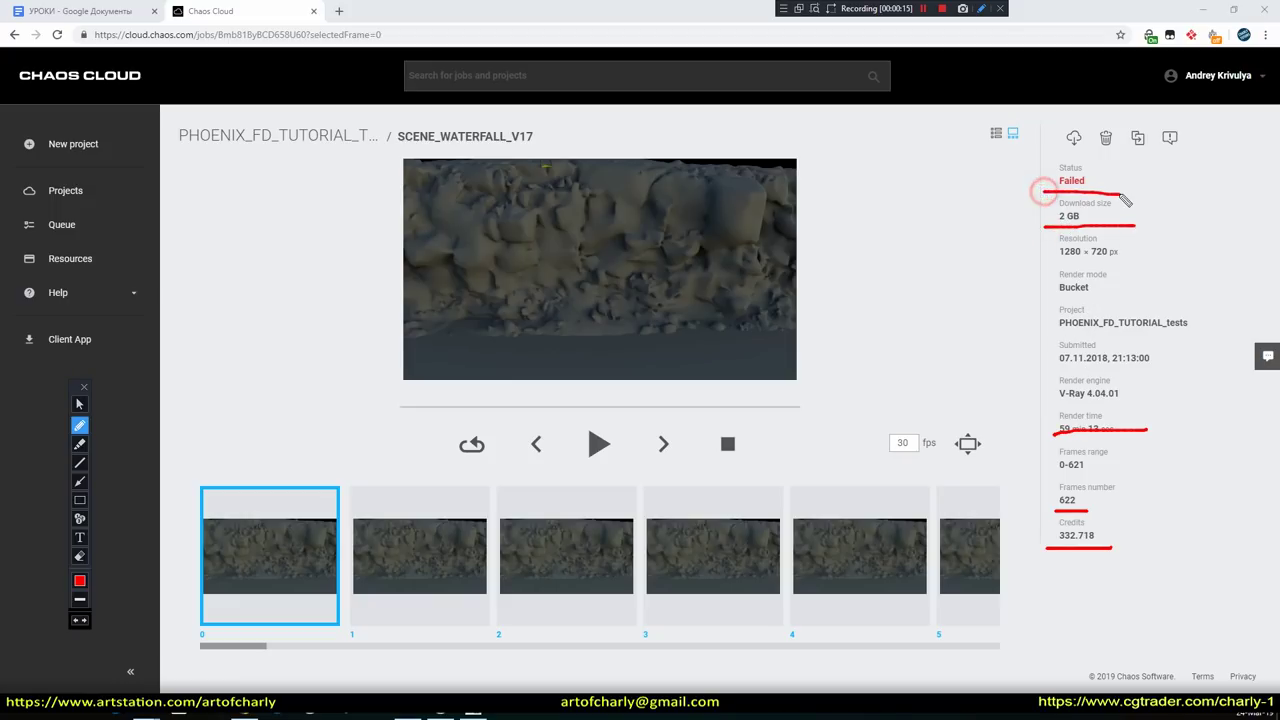
left_click_drag(1086, 172, 1120, 194)
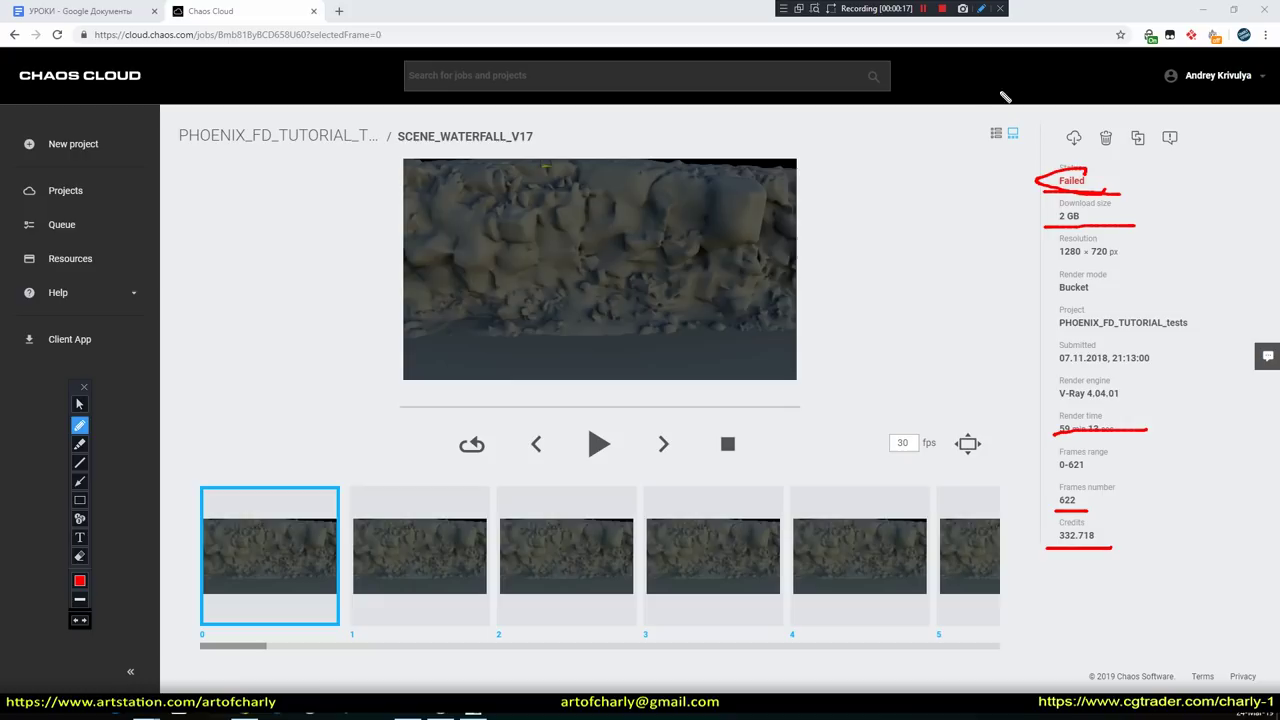
left_click_drag(1058, 366, 1160, 372)
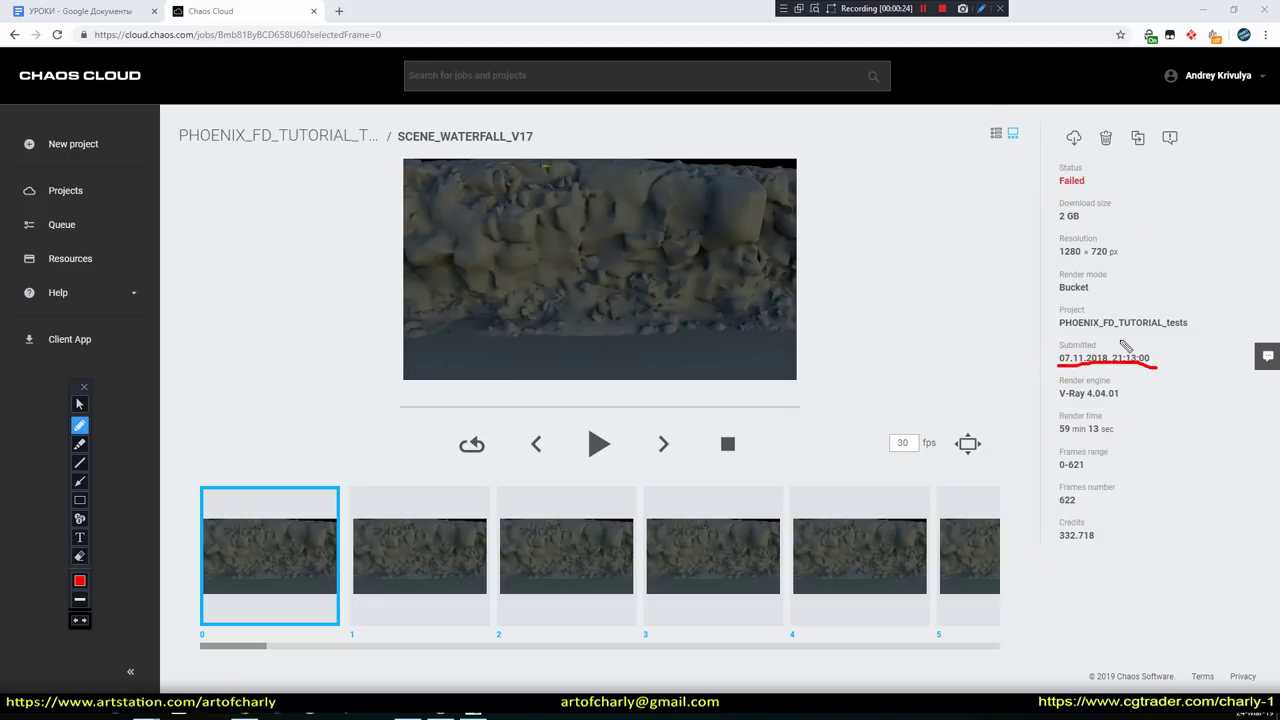
key("Escape")
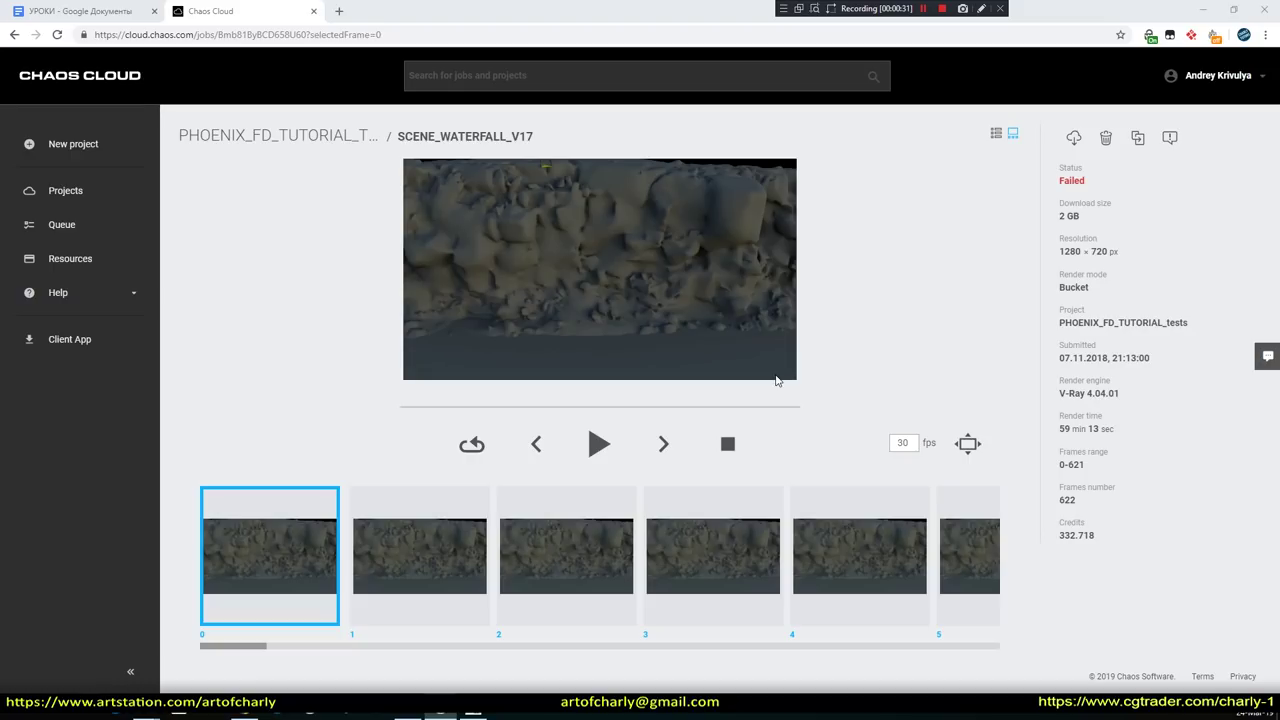
Switch the SCENE_WATERFALL_V17 job's frames to the list view.
left_click(998, 143)
left_click(981, 8)
left_click_drag(1000, 148, 980, 146)
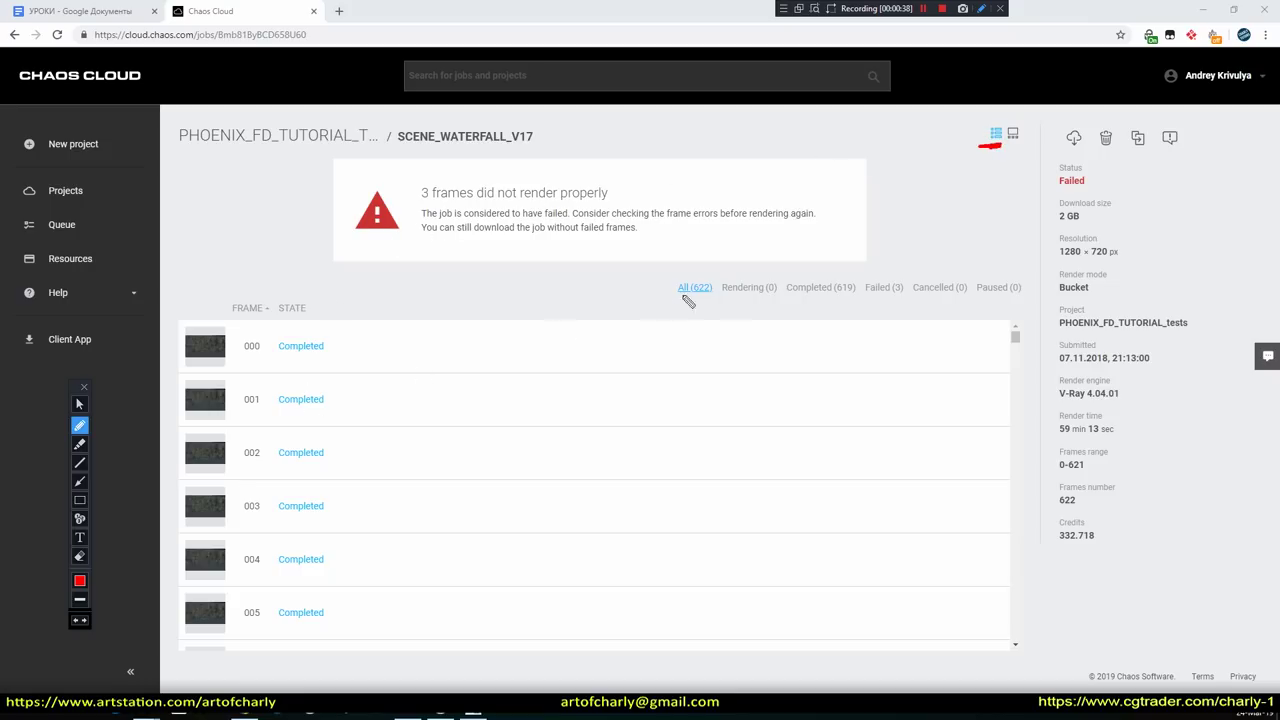
Underline the Failed (3) frame count, then open the waterfall render in Pdplayer.
left_click_drag(853, 298, 903, 298)
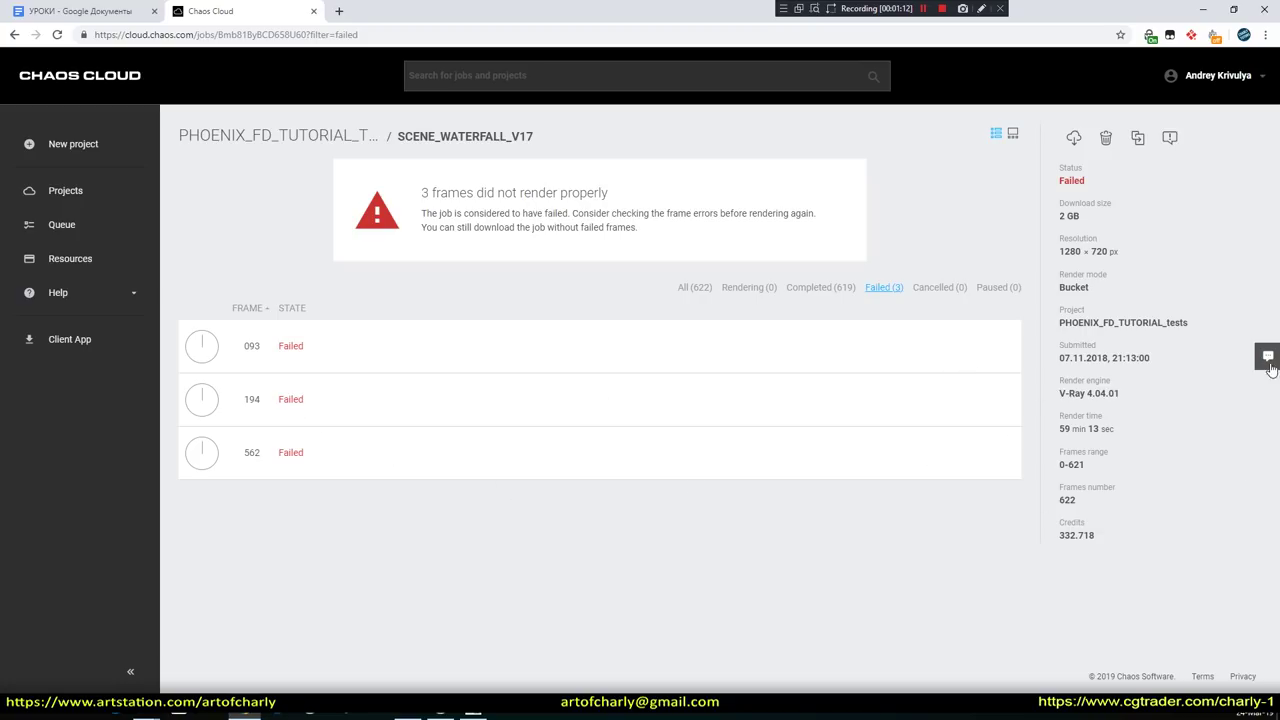
double_click(1166, 357)
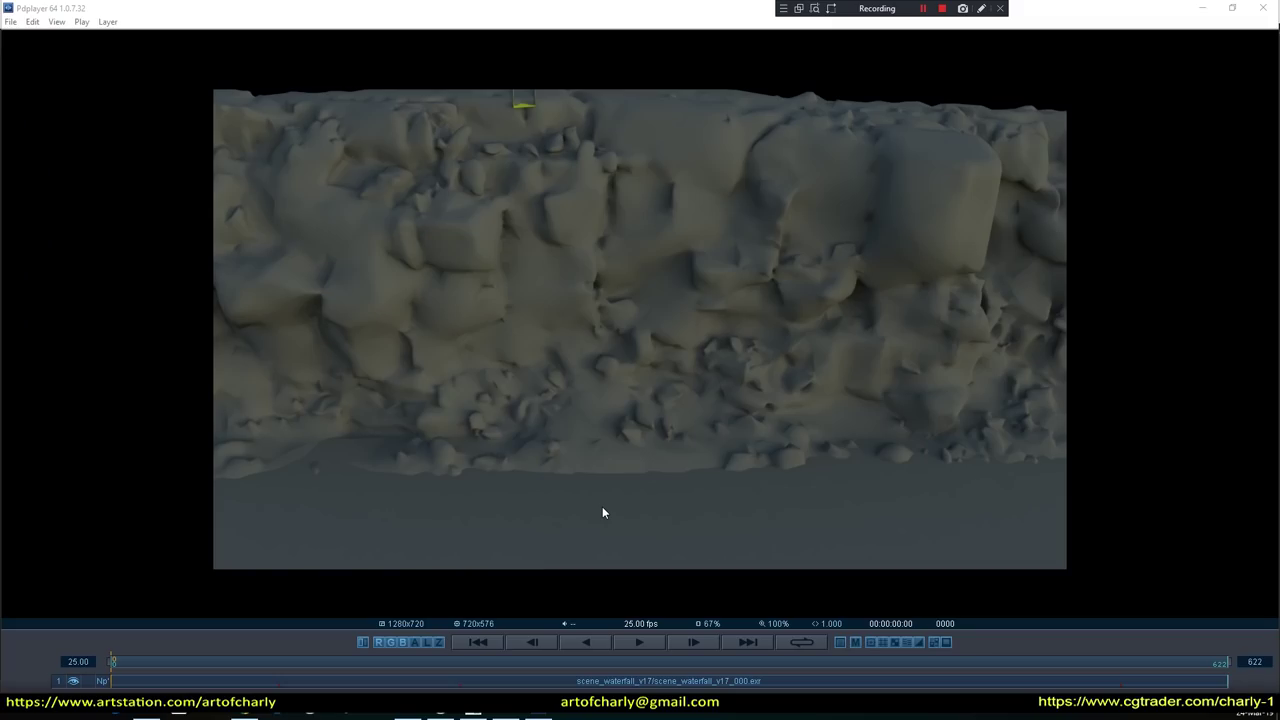
Play scene_waterfall_v17, mark failed frames 093, 194 and 562 on the timeline, then scrub to frame 132.
left_click(640, 643)
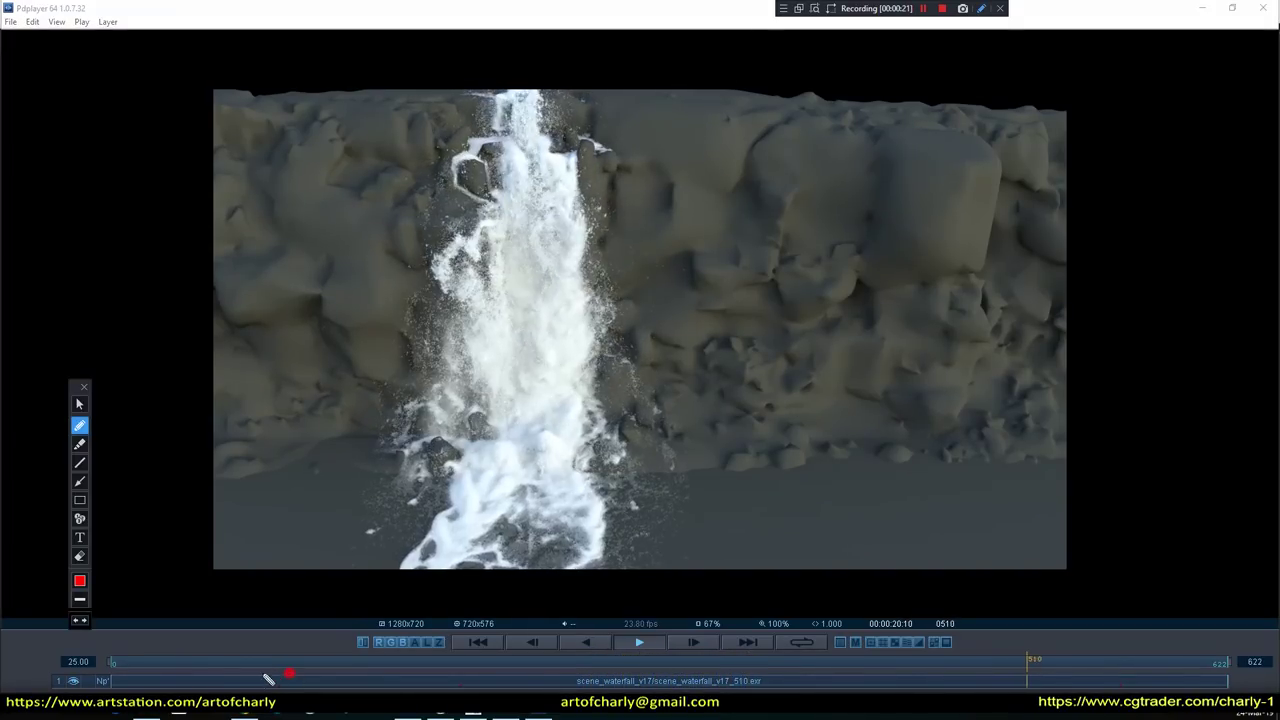
left_click_drag(298, 677, 292, 675)
left_click_drag(478, 674, 472, 673)
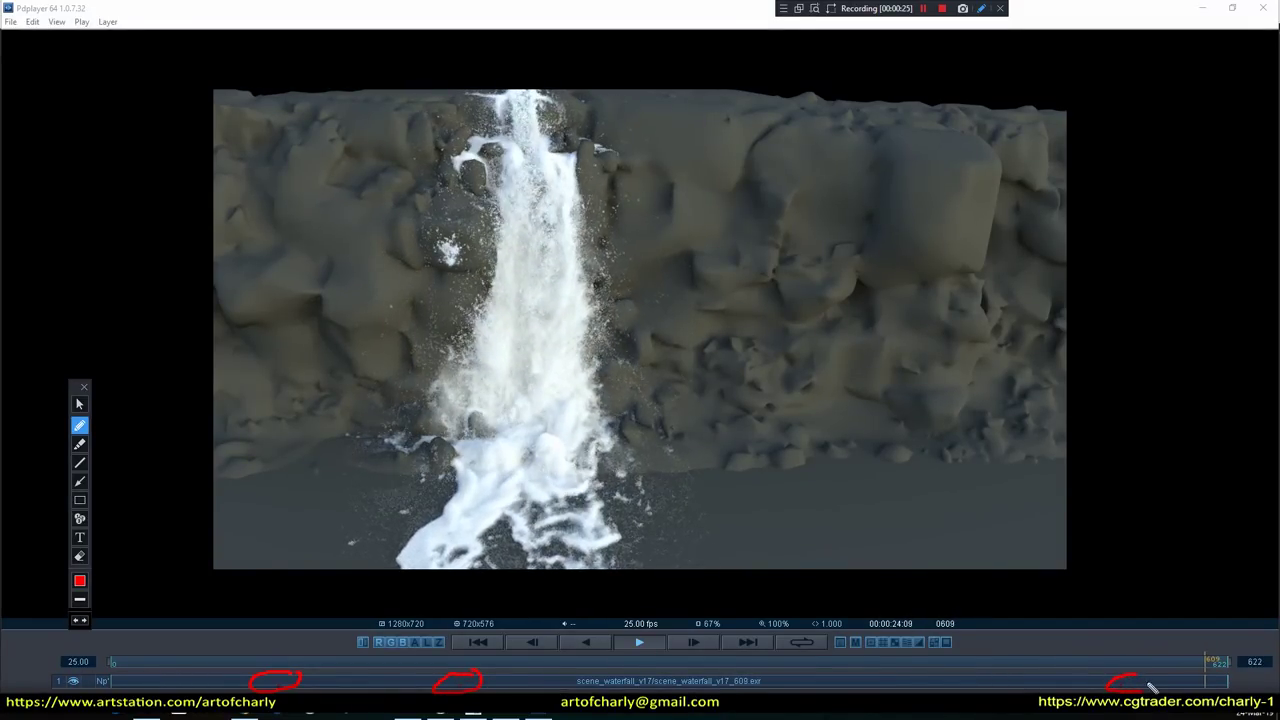
left_click_drag(1145, 675, 1138, 674)
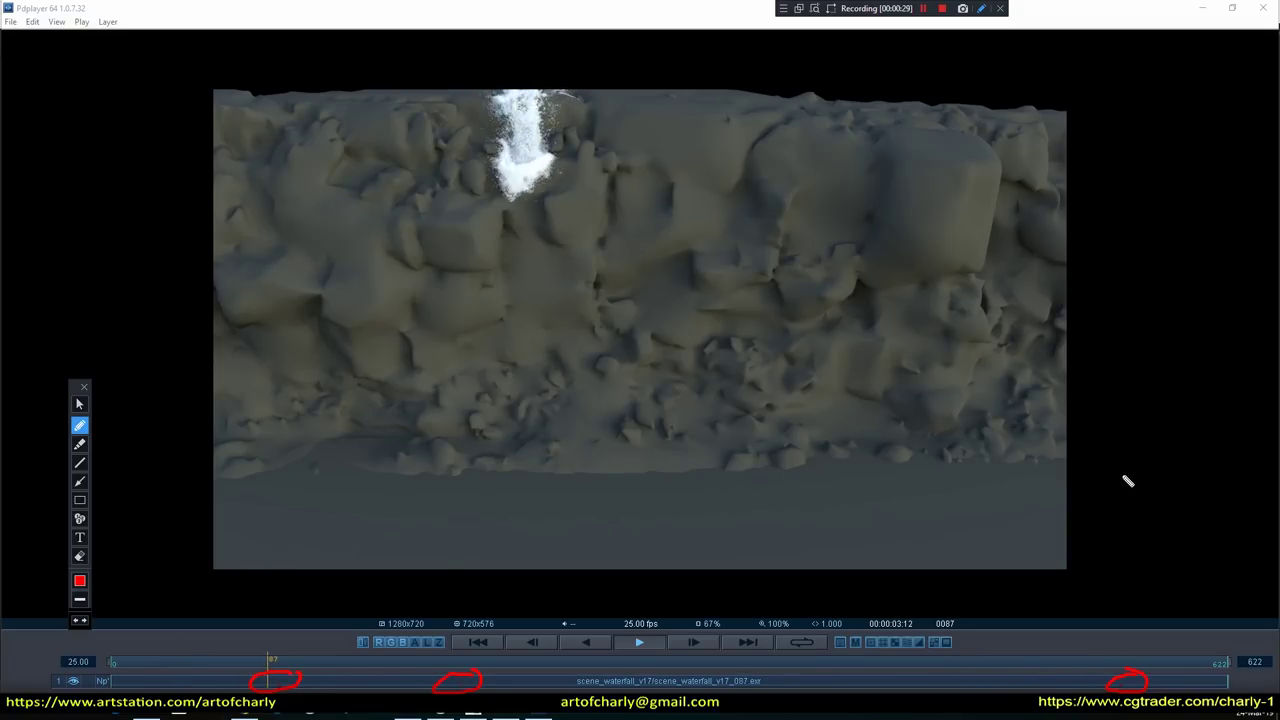
key("Escape")
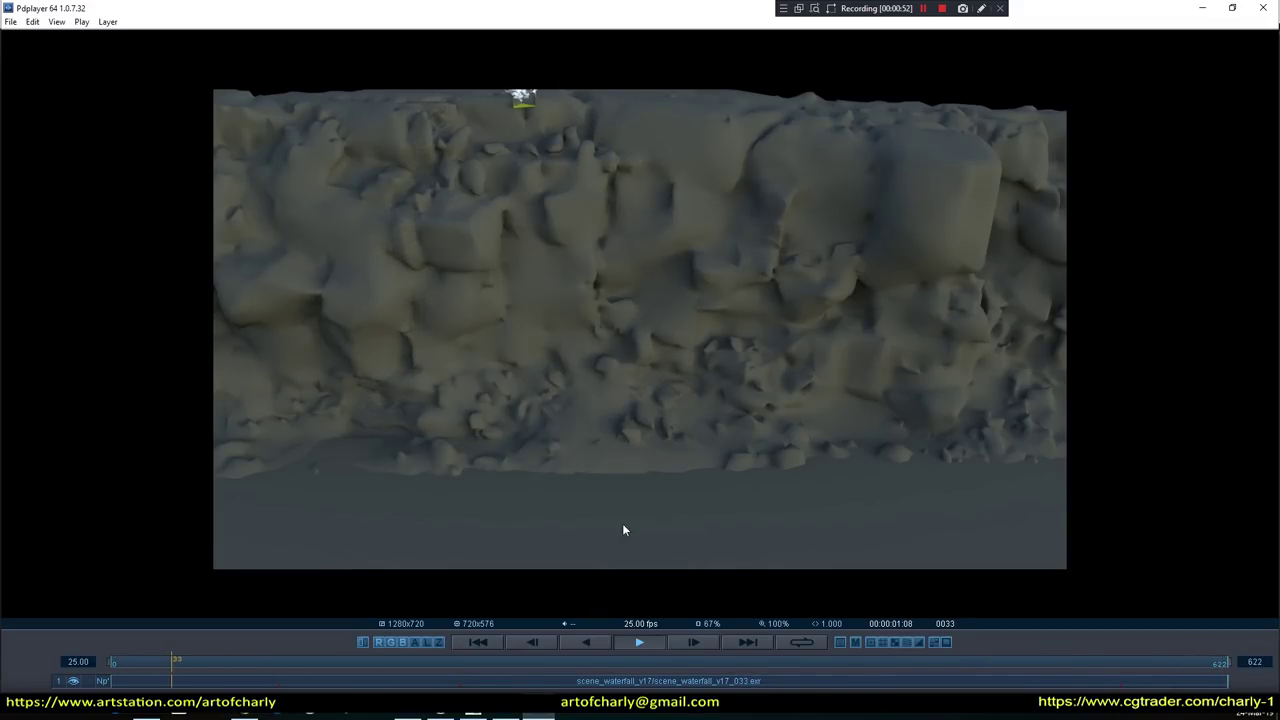
left_click_drag(247, 663, 868, 659)
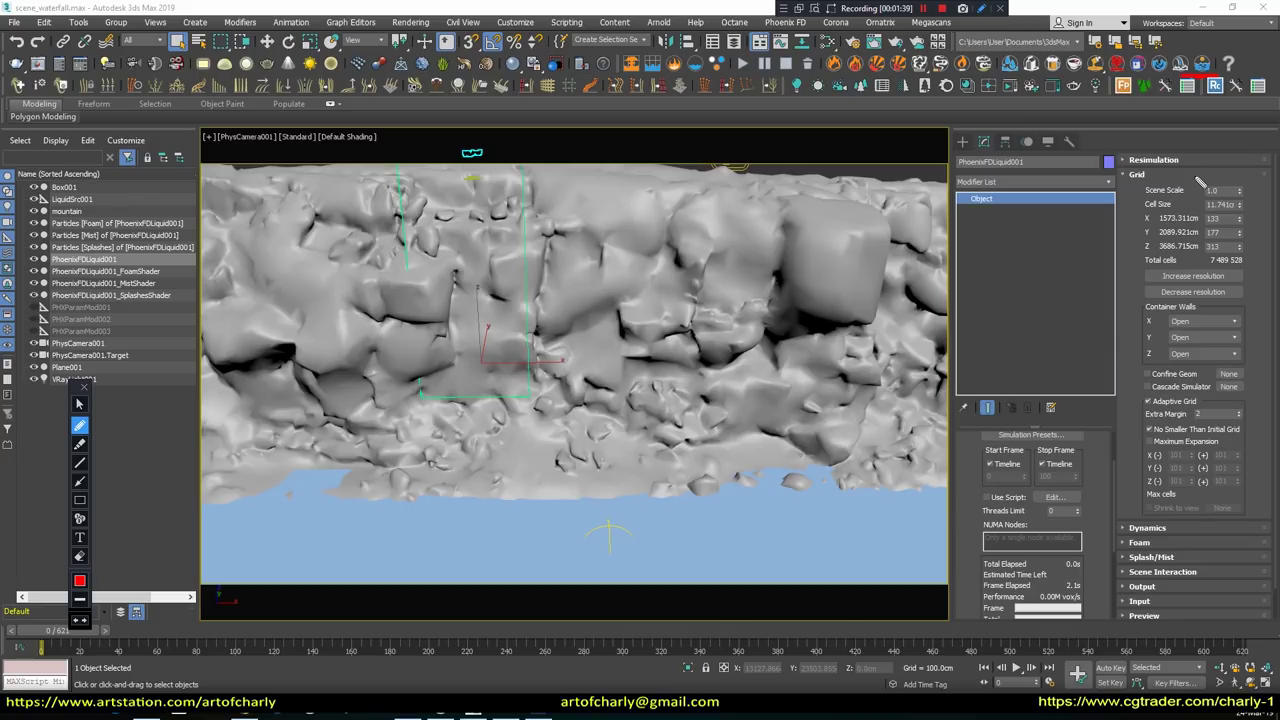
left_click_drag(1095, 478, 1065, 585)
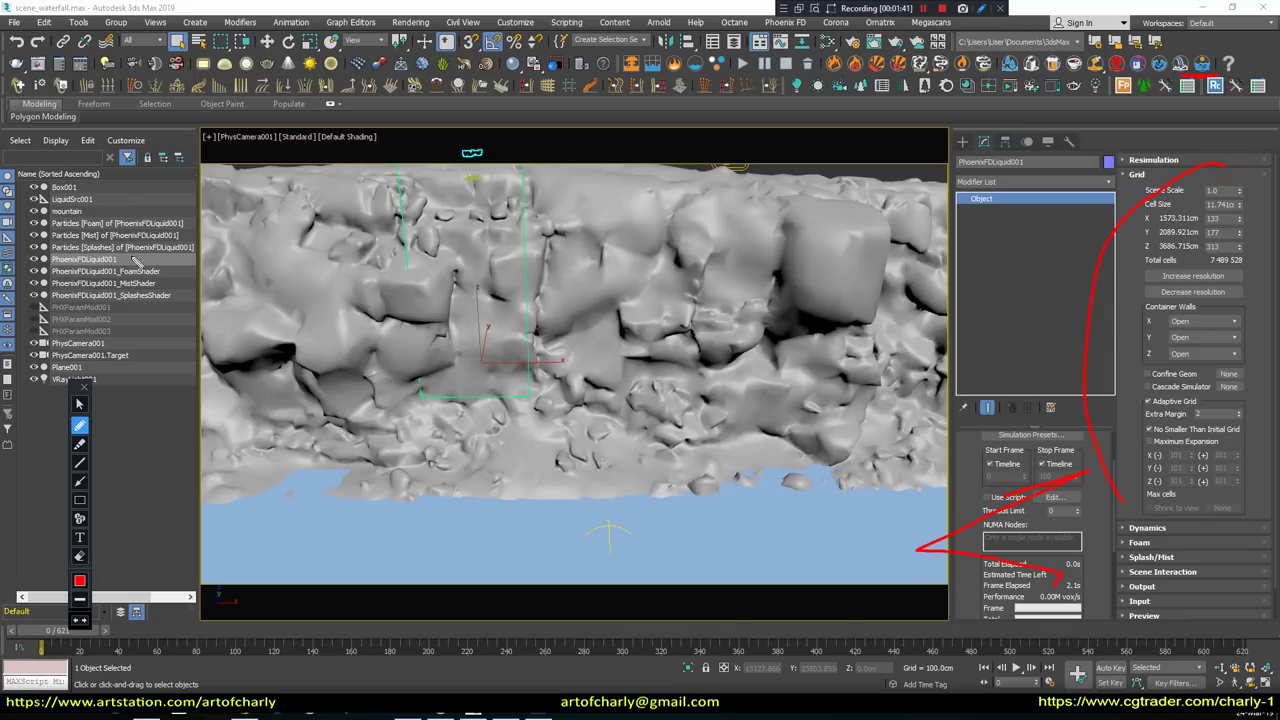